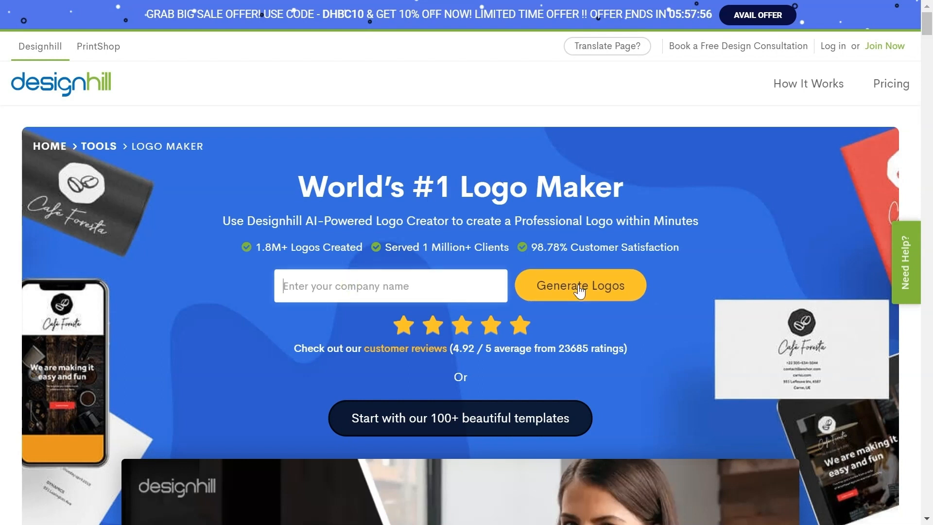
- Enter "tegonity Studio" as the company name and start generating logos
text(tegonity Studio)
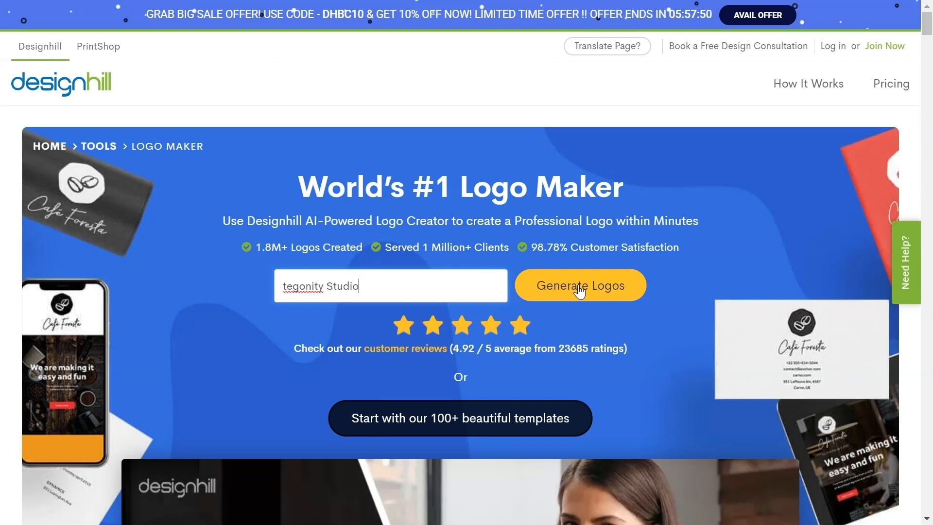
click(580, 290)
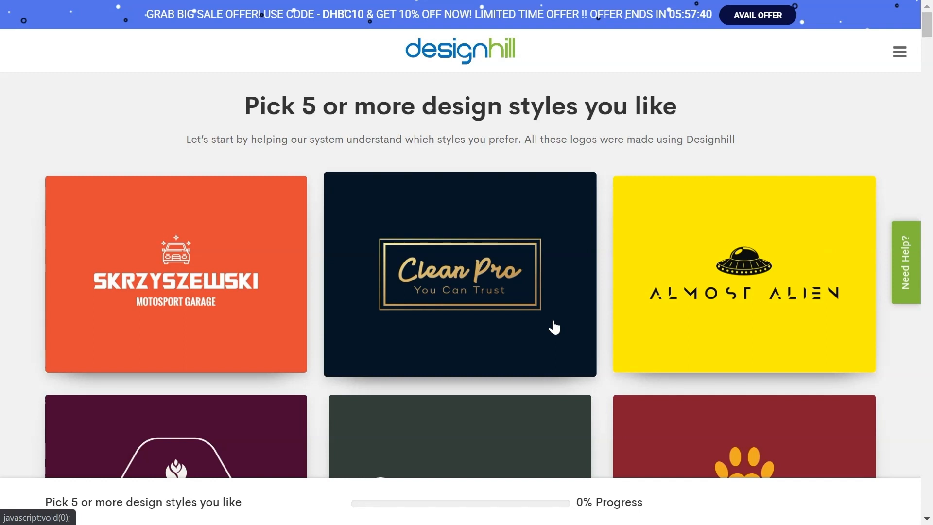
- Pick the Clean Pro, Vape Buzz and Amberlee samples as preferred design styles
scroll(554, 327, down, 2)
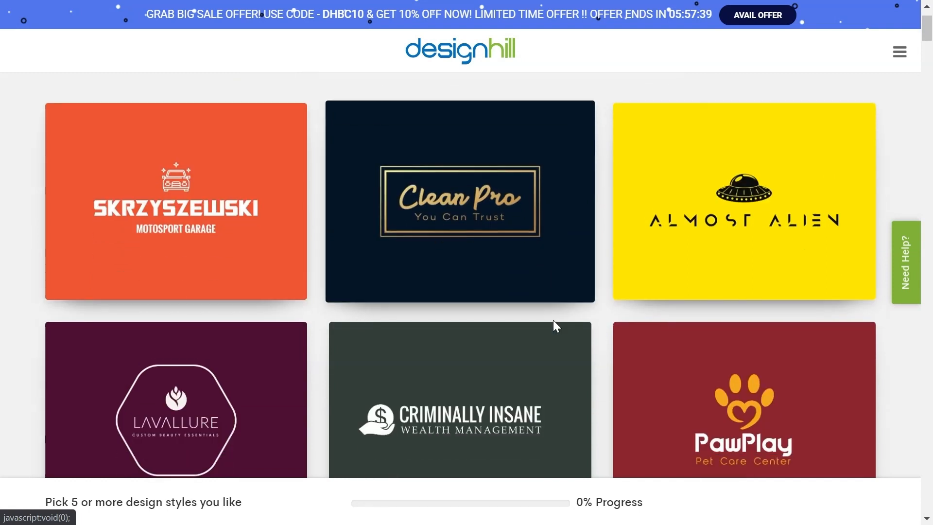
click(474, 226)
scroll(475, 226, down, 4)
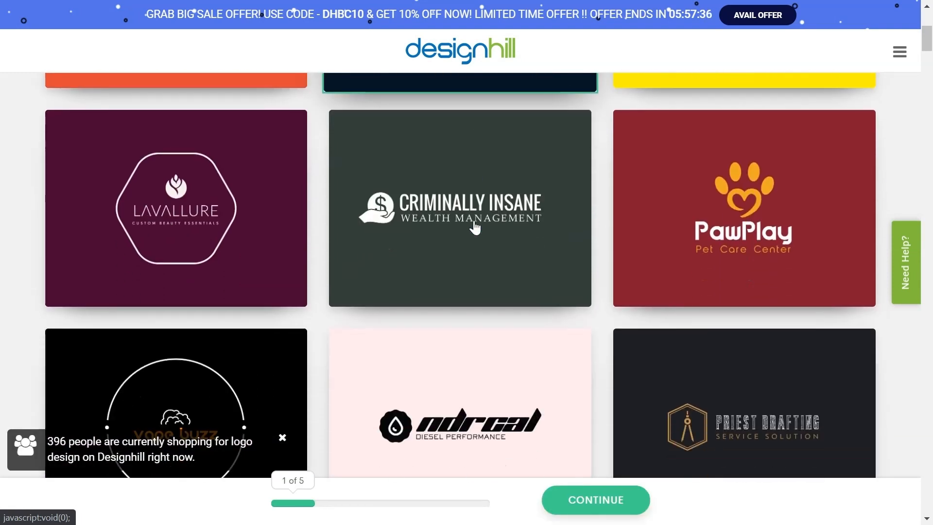
scroll(474, 225, down, 4)
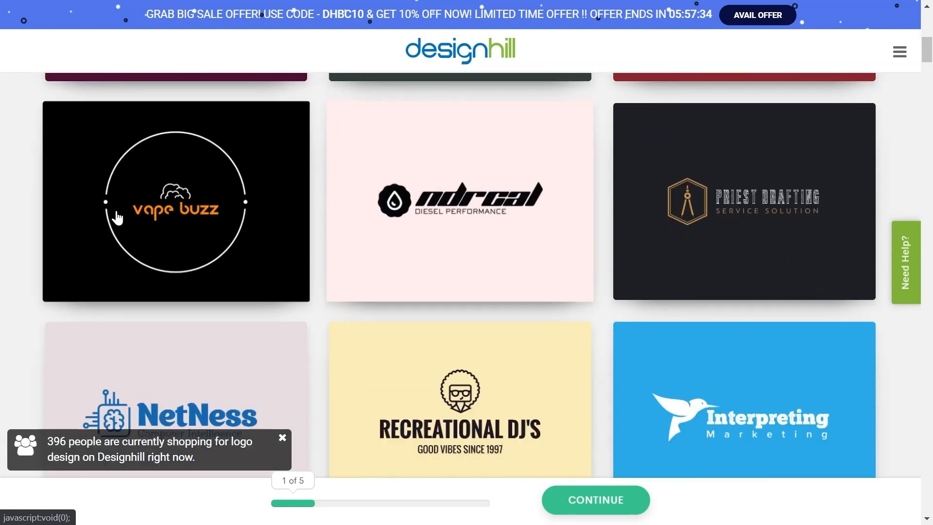
click(180, 217)
scroll(678, 306, down, 4)
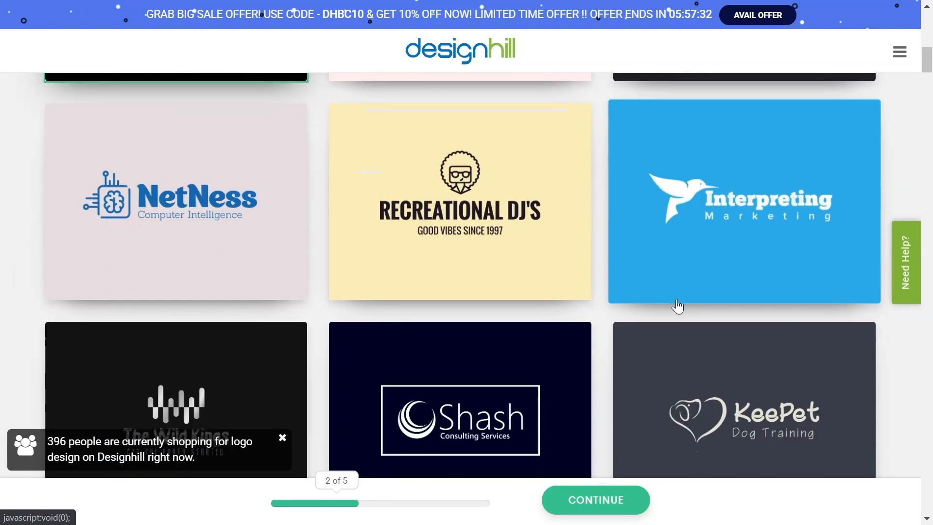
scroll(678, 306, down, 6)
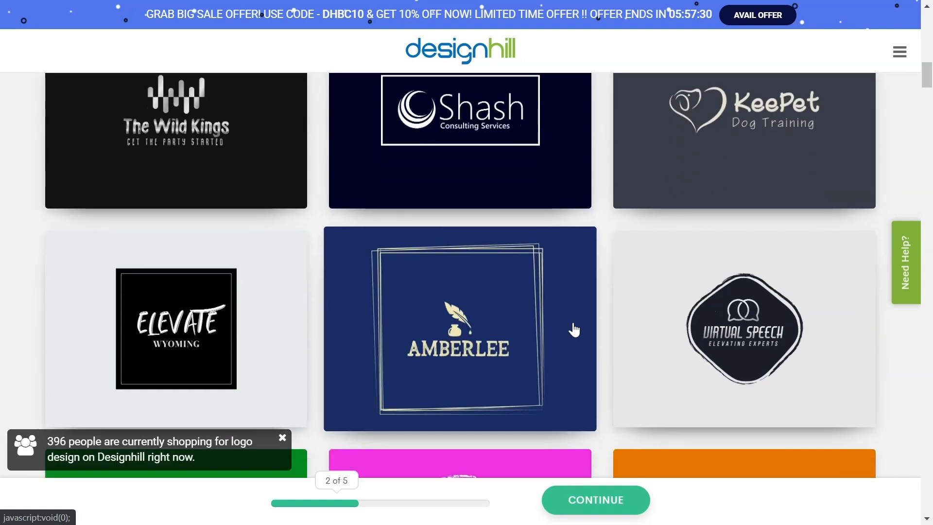
scroll(574, 330, down, 2)
click(475, 224)
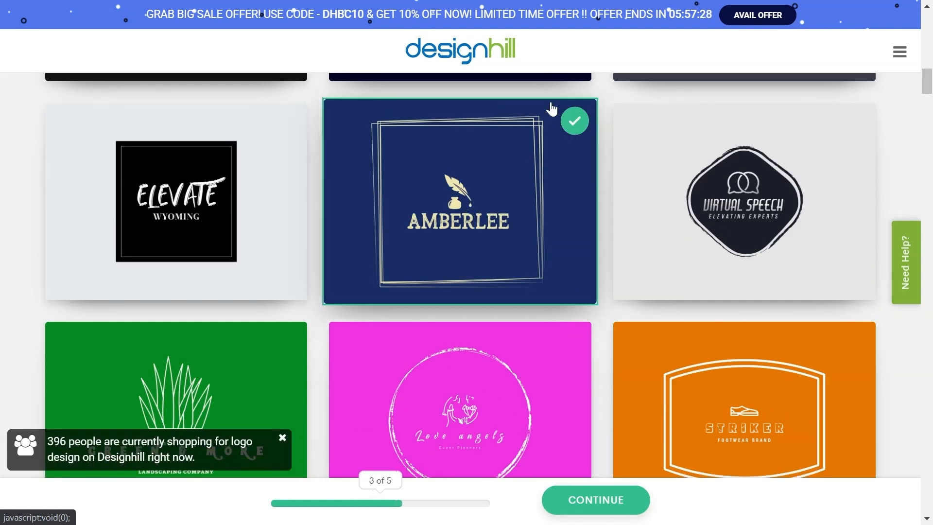
- Add the Nova Capital and Cape Cod samples to the preferred design styles
scroll(538, 208, down, 2)
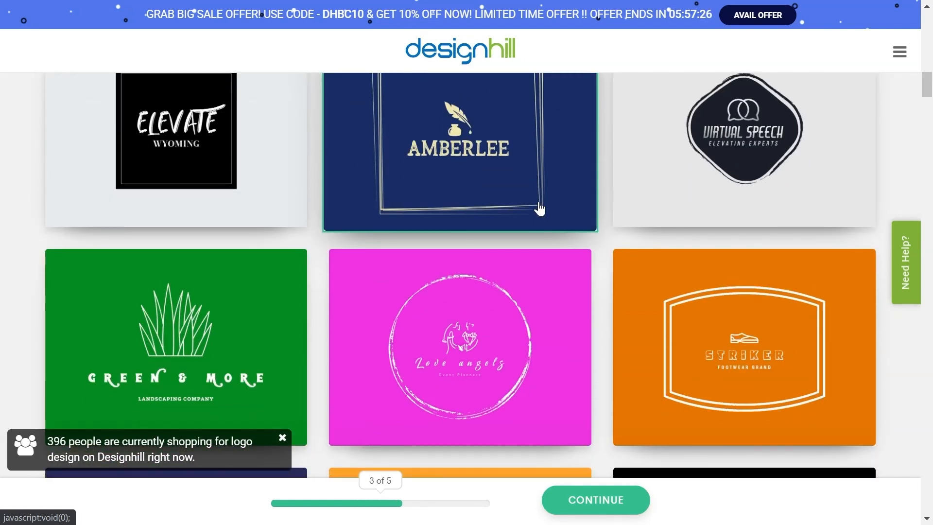
scroll(539, 209, down, 4)
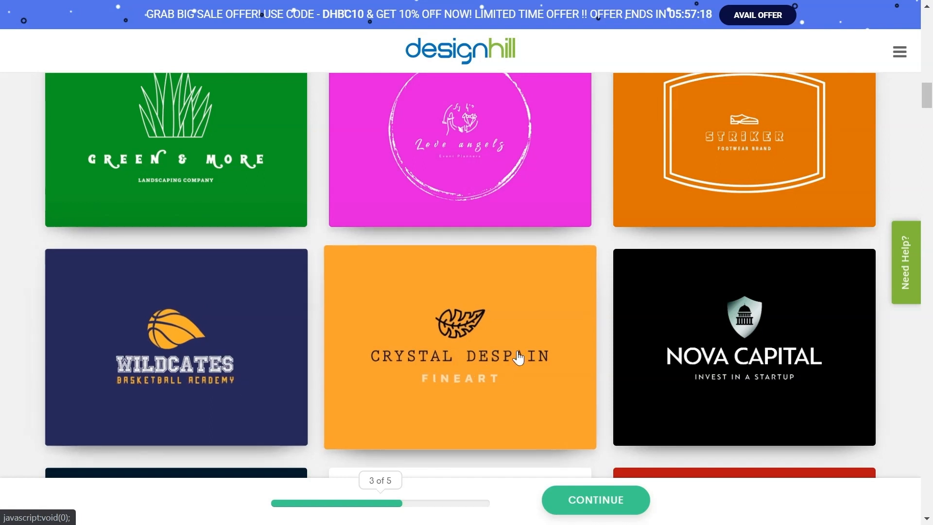
scroll(545, 348, down, 3)
click(817, 176)
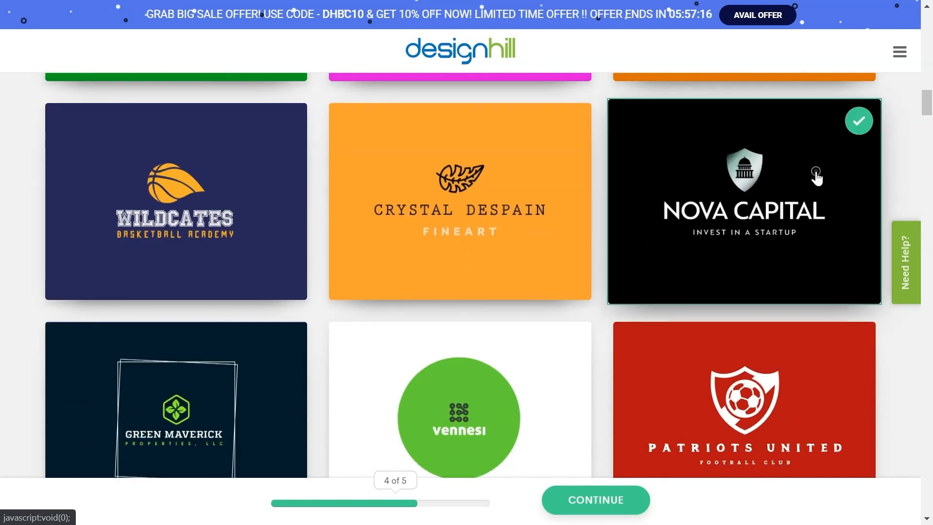
scroll(403, 330, down, 1)
scroll(403, 330, down, 6)
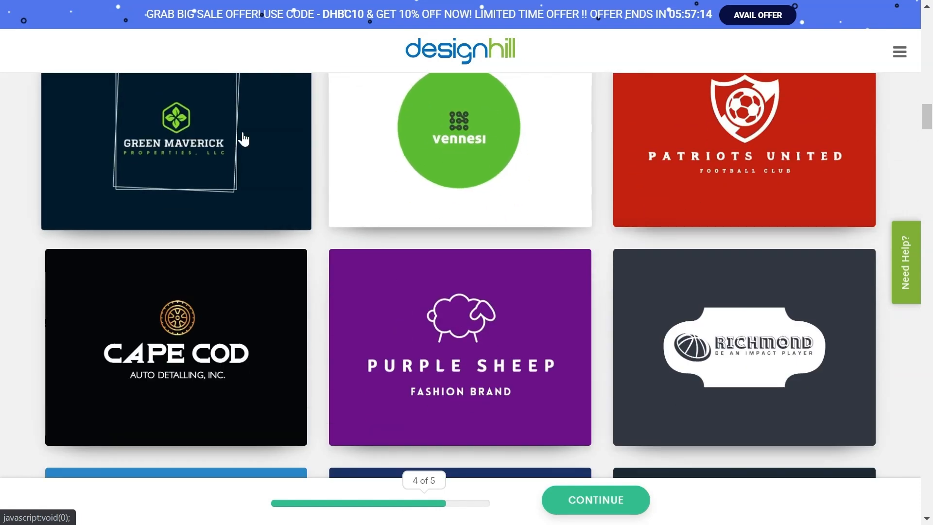
click(267, 356)
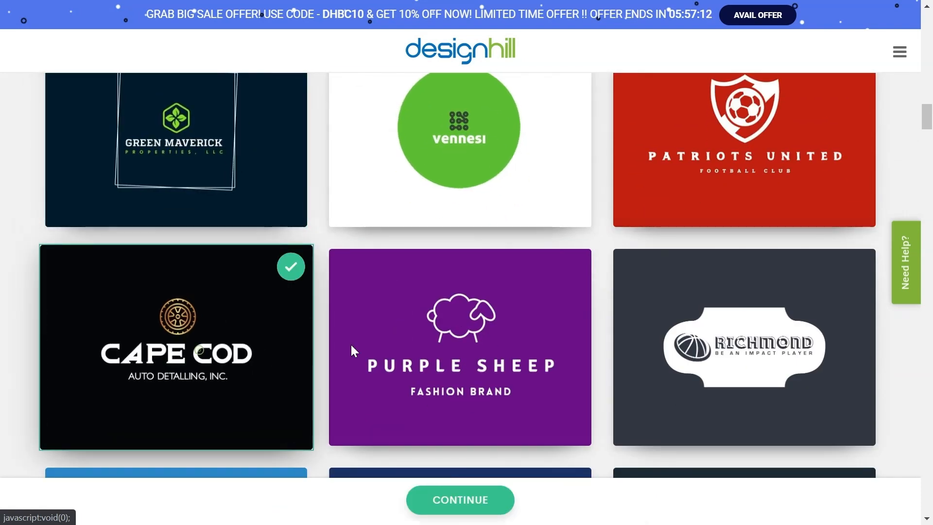
- Pick more preferred styles further down the samples, including Eastmark and Precision Eye Care
scroll(501, 330, down, 10)
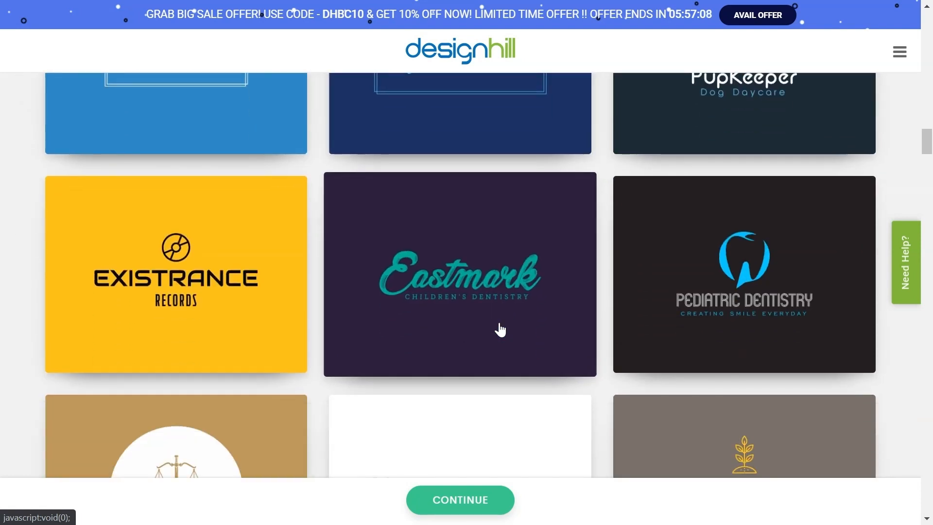
scroll(501, 330, down, 3)
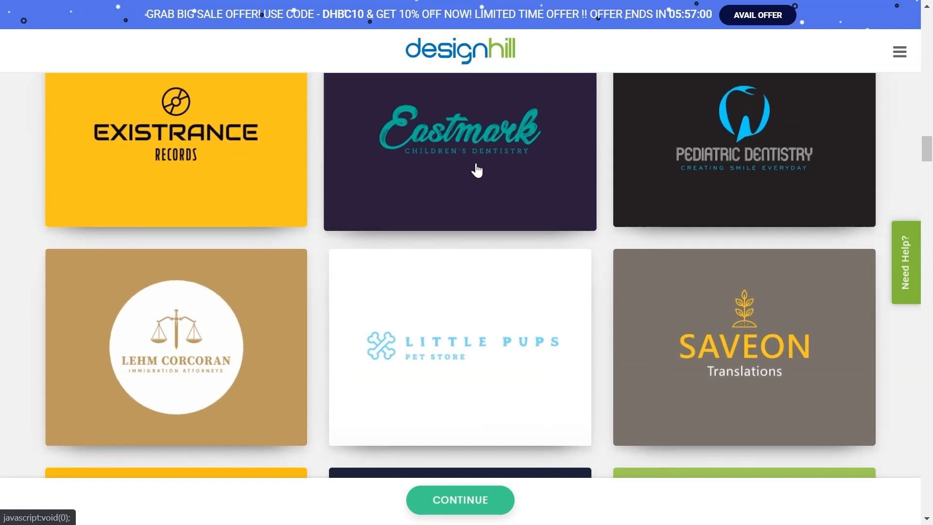
scroll(574, 209, up, 2)
click(574, 209)
scroll(573, 208, down, 8)
click(550, 224)
scroll(443, 300, down, 4)
click(194, 208)
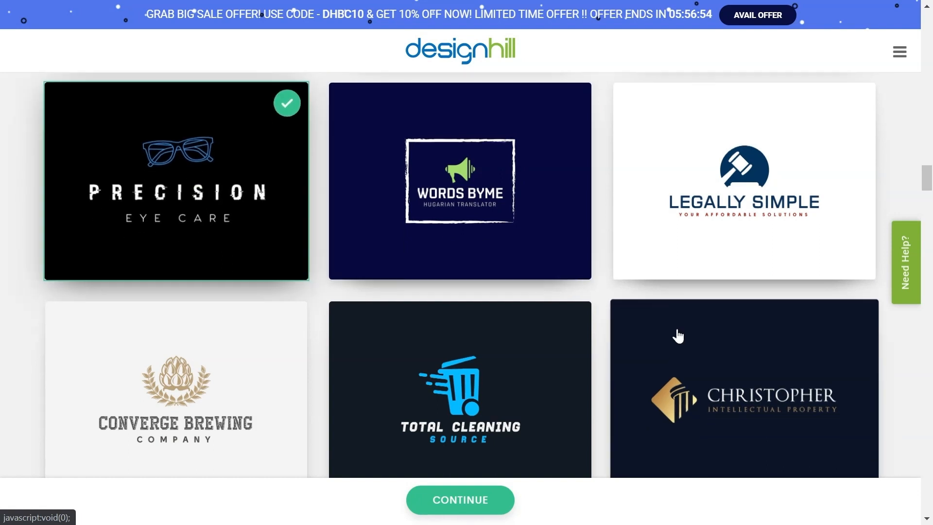
- Add the Total Cleaning Source, Christopher and Helping Hands samples to the preferred styles and continue to the color choice
scroll(96, 263, down, 3)
click(197, 252)
click(521, 252)
scroll(817, 304, down, 3)
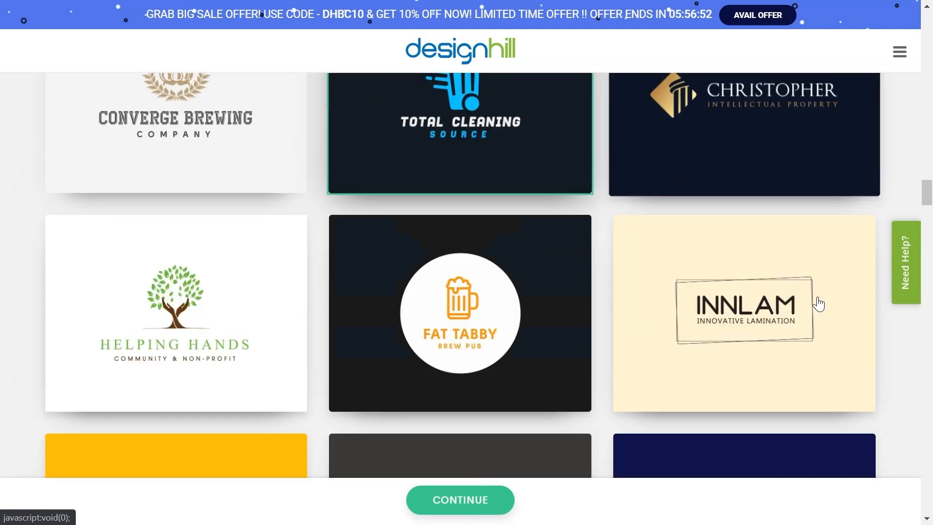
click(815, 105)
click(172, 287)
scroll(506, 306, down, 3)
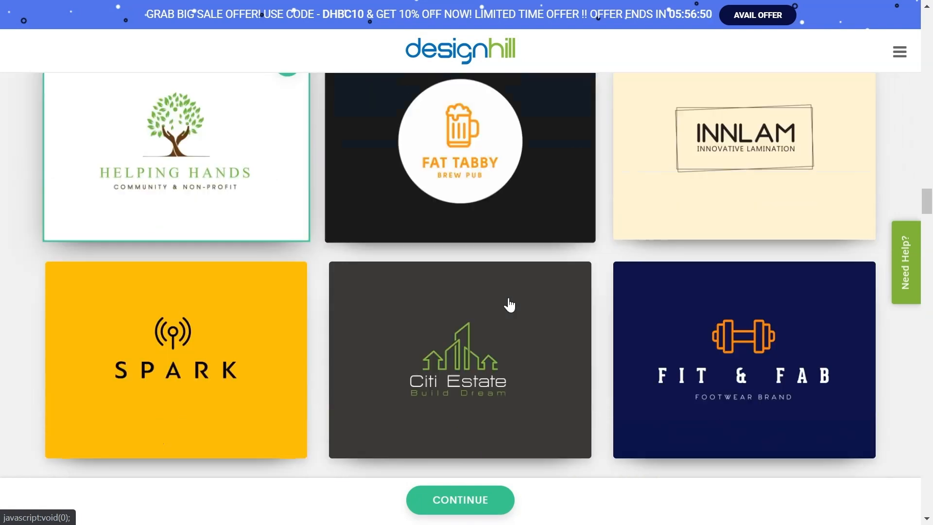
click(466, 500)
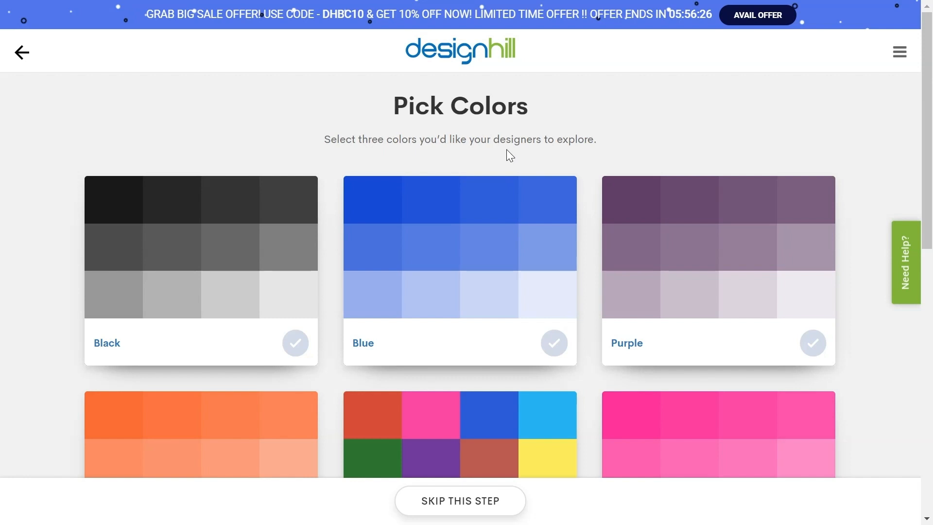
- Select the Black palette and the Let The System Choose Colors option, and continue to the company details
scroll(615, 140, down, 2)
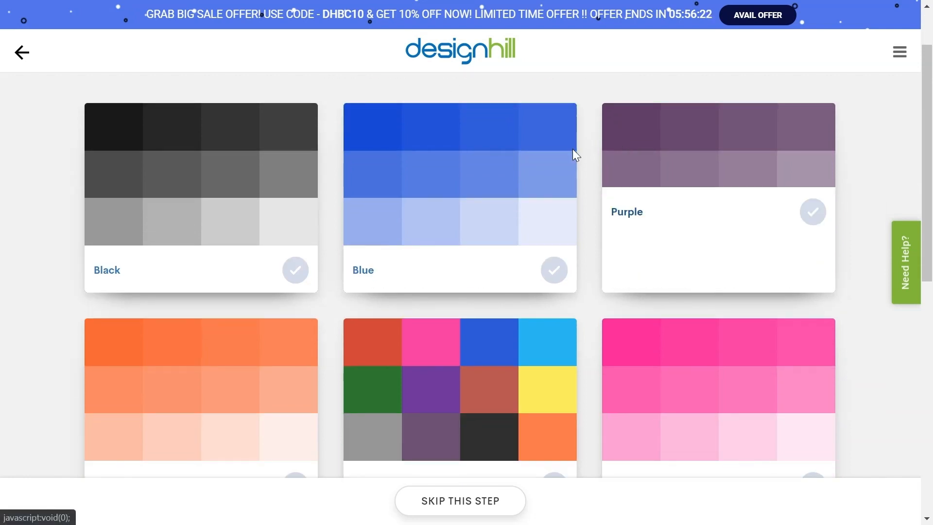
click(244, 167)
scroll(417, 166, down, 2)
scroll(419, 170, down, 2)
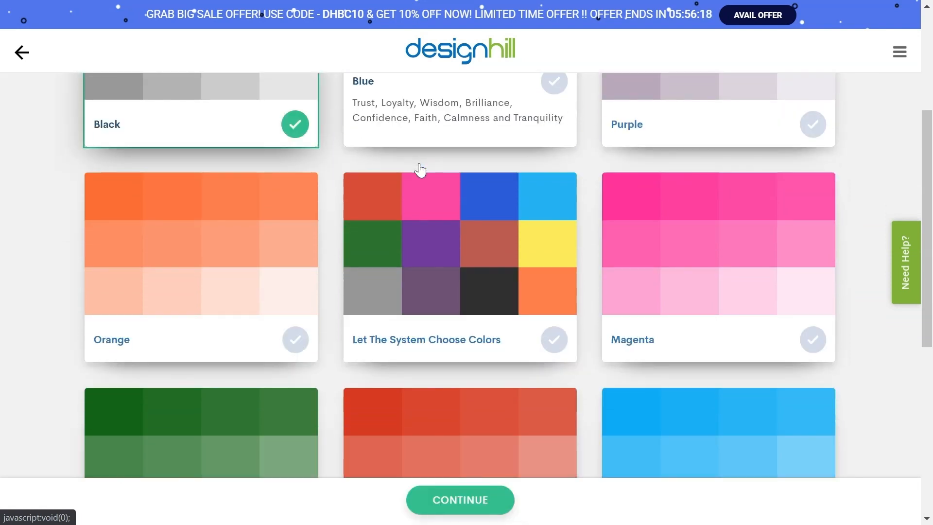
scroll(690, 247, down, 3)
scroll(690, 247, down, 2)
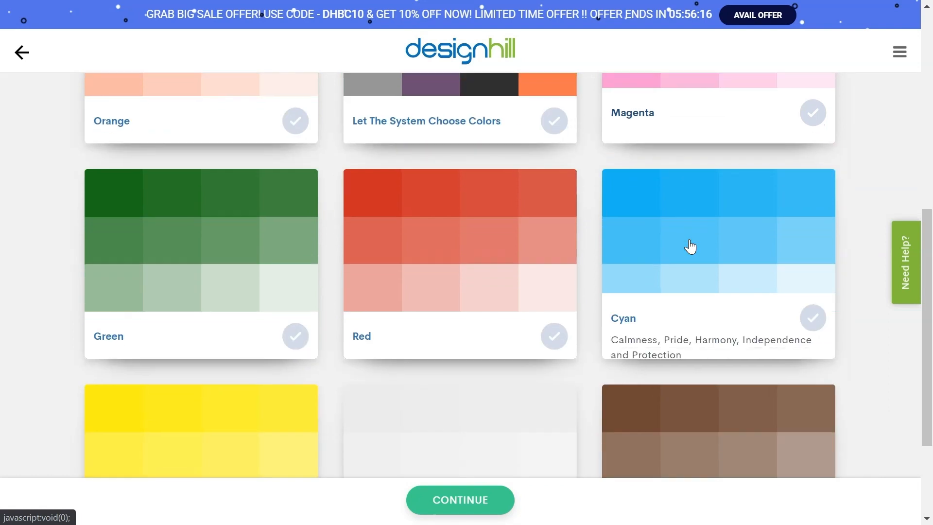
scroll(146, 286, down, 3)
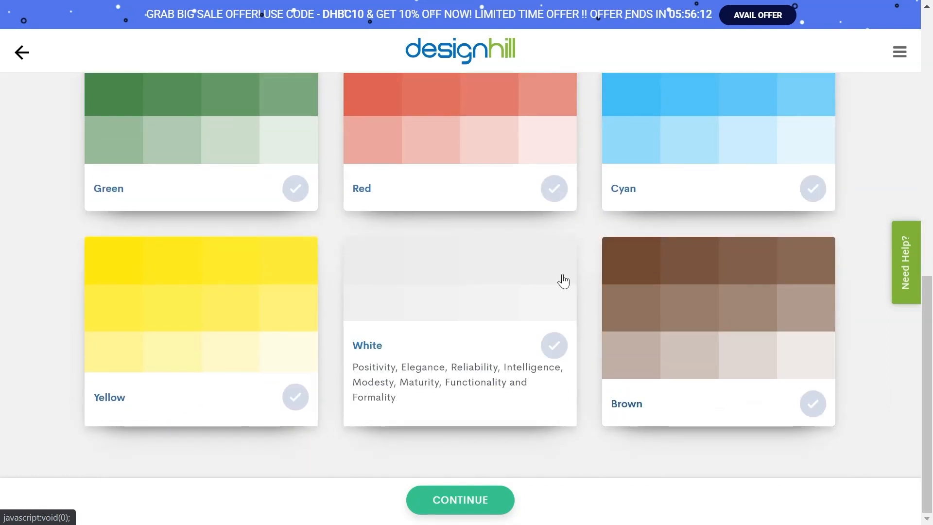
scroll(563, 276, up, 4)
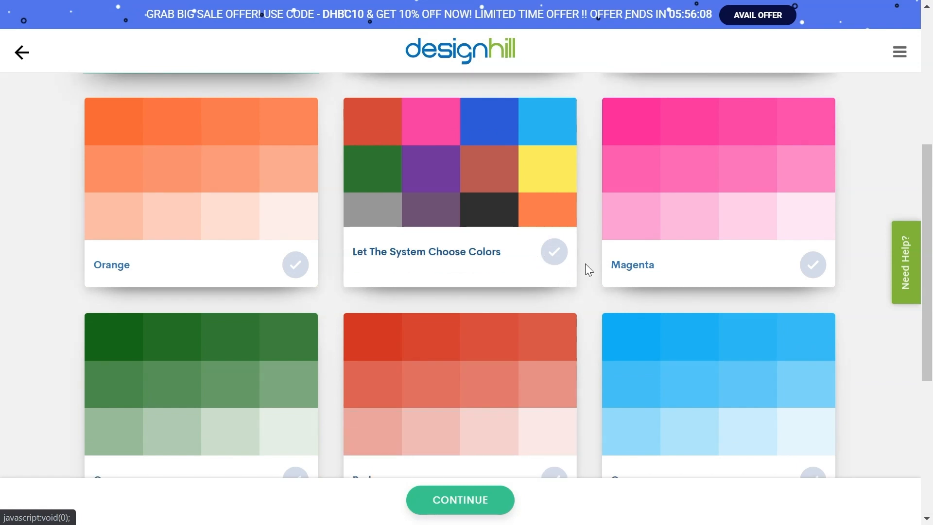
click(557, 253)
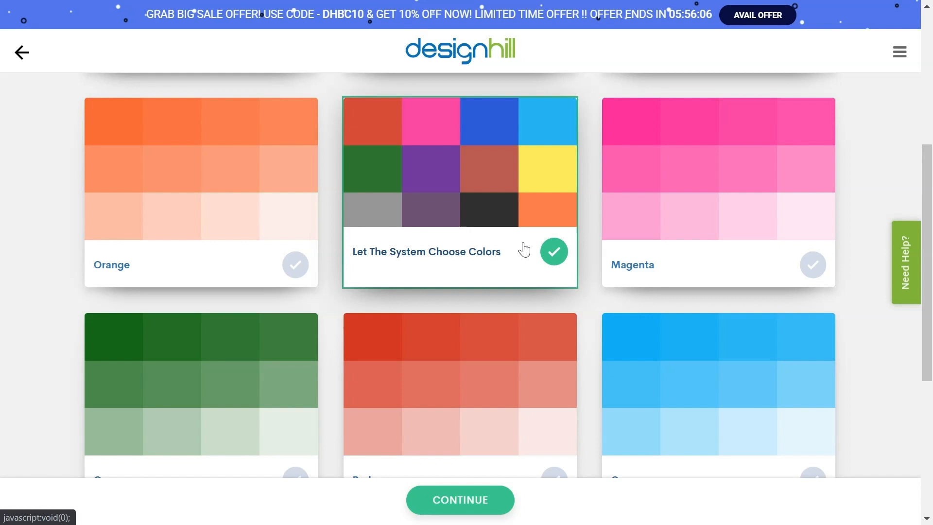
click(473, 500)
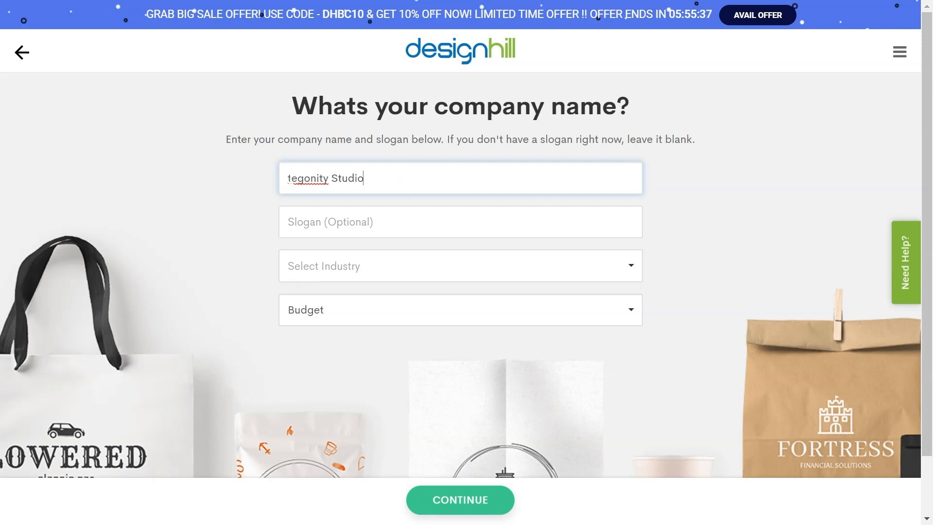
- Leave the slogan blank, set the industry to Photography and the budget to ₹10000, and continue to the symbols
click(407, 223)
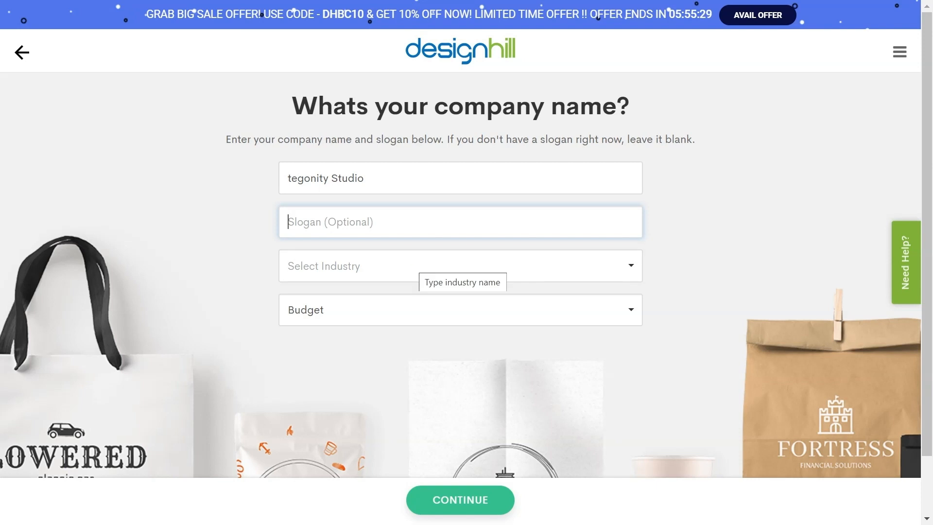
click(421, 266)
text(pho)
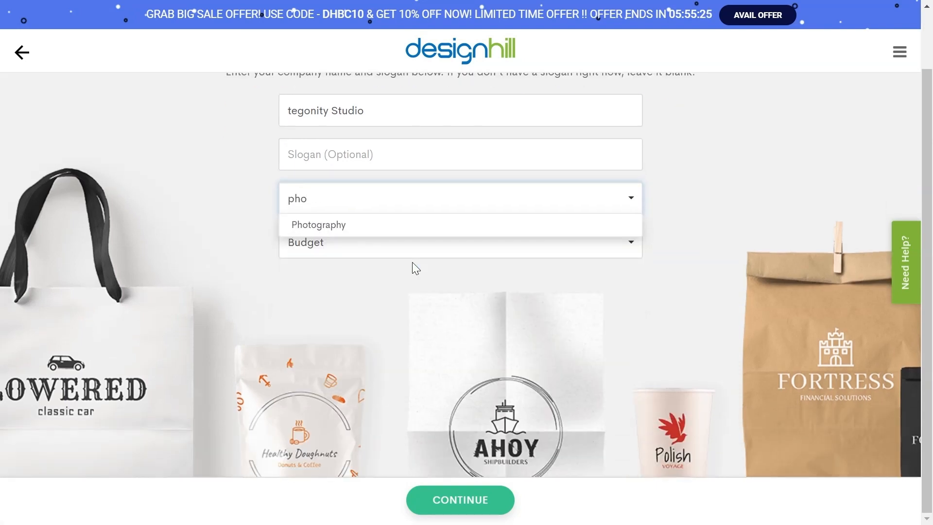
click(386, 229)
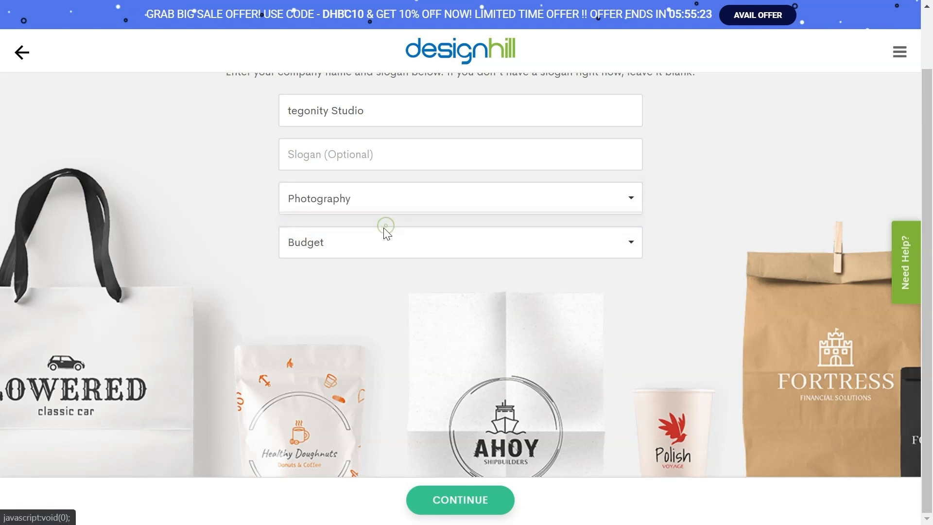
click(399, 243)
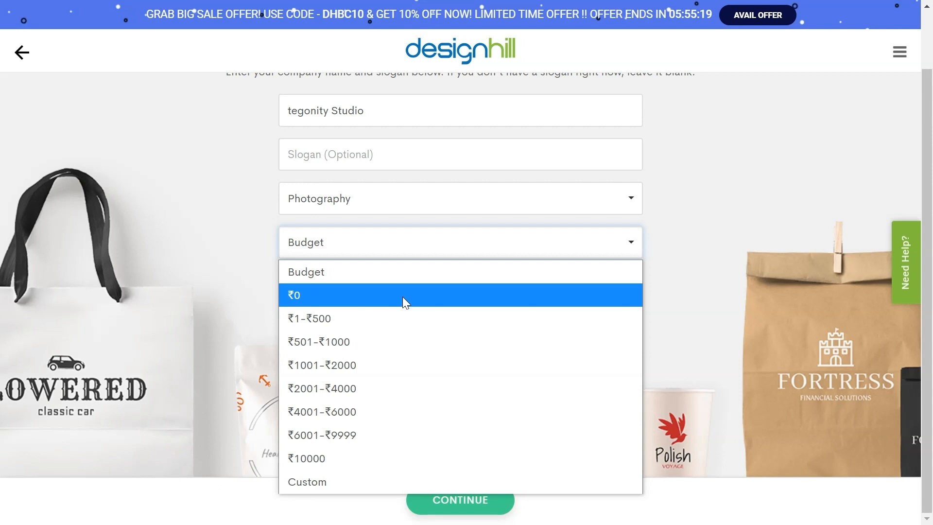
click(401, 459)
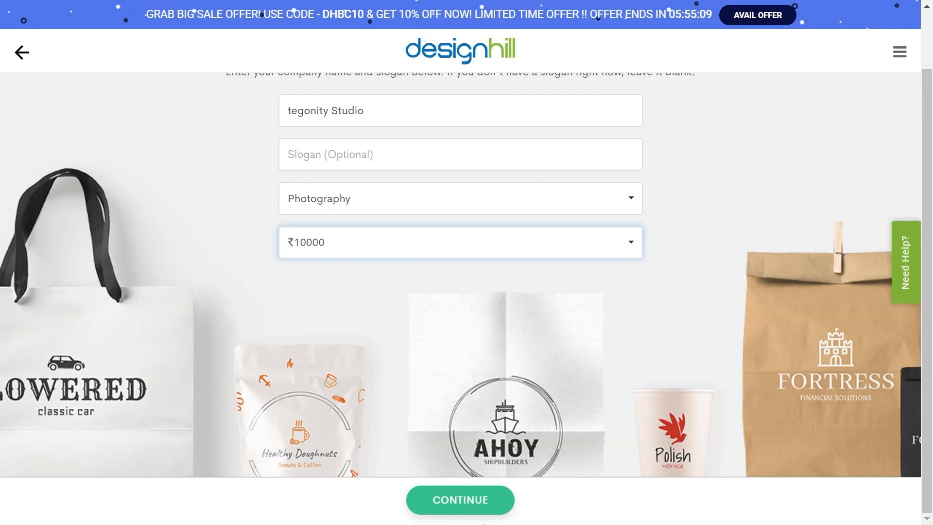
click(459, 500)
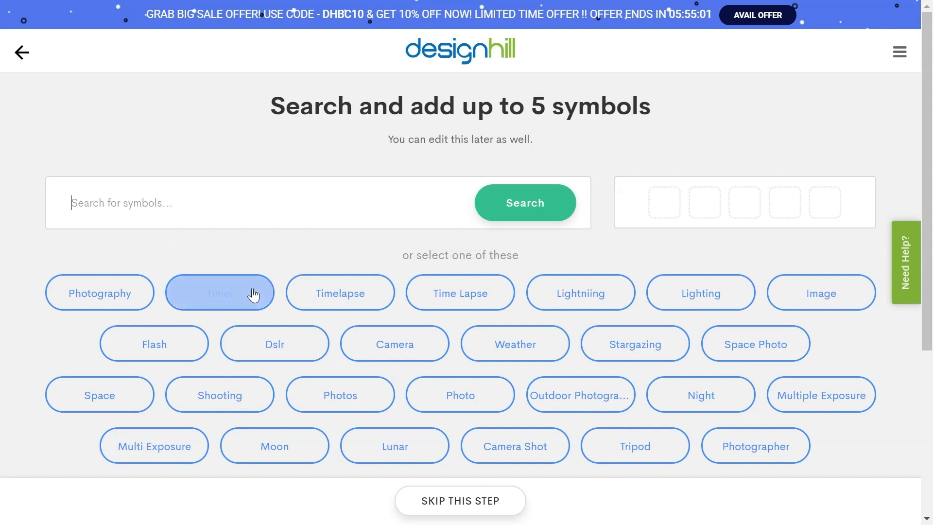
- From the Photography symbols, add the tripod camera with circles and the camera with the lightning cloud
click(119, 296)
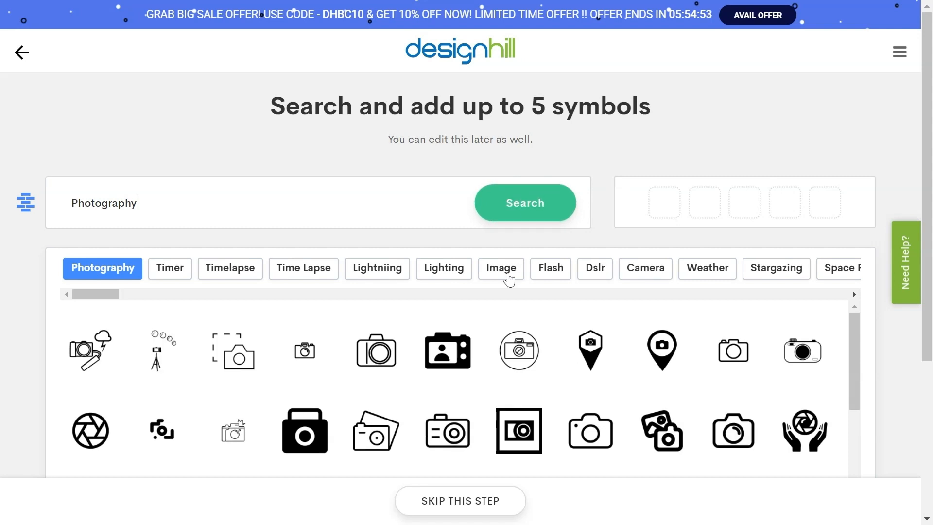
scroll(457, 351, down, 2)
scroll(458, 353, up, 2)
click(162, 350)
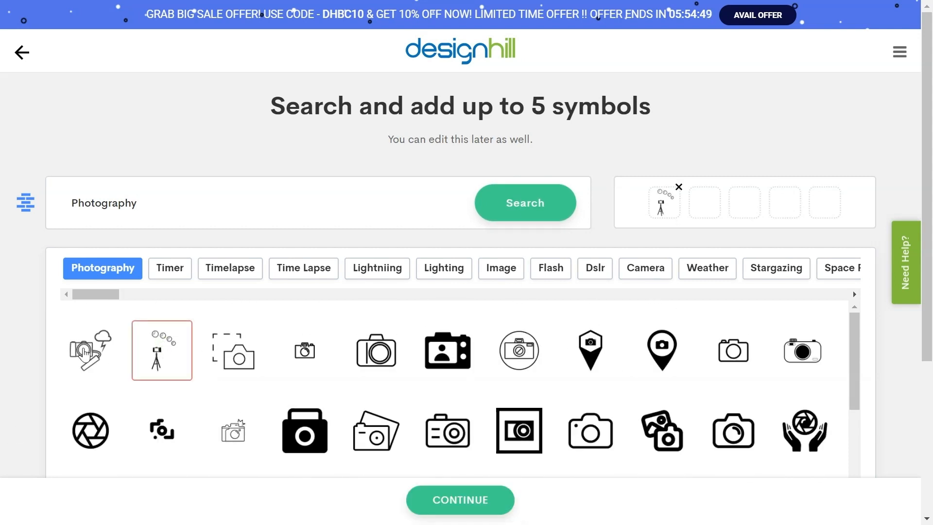
click(89, 351)
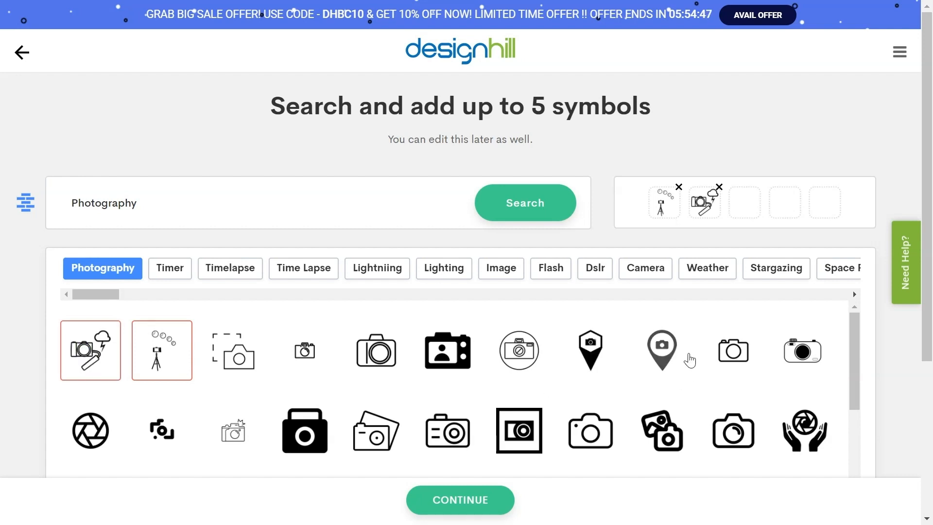
- From the Photography symbols, add the circle filled with camera equipment and the gray standing photographer
scroll(690, 360, down, 2)
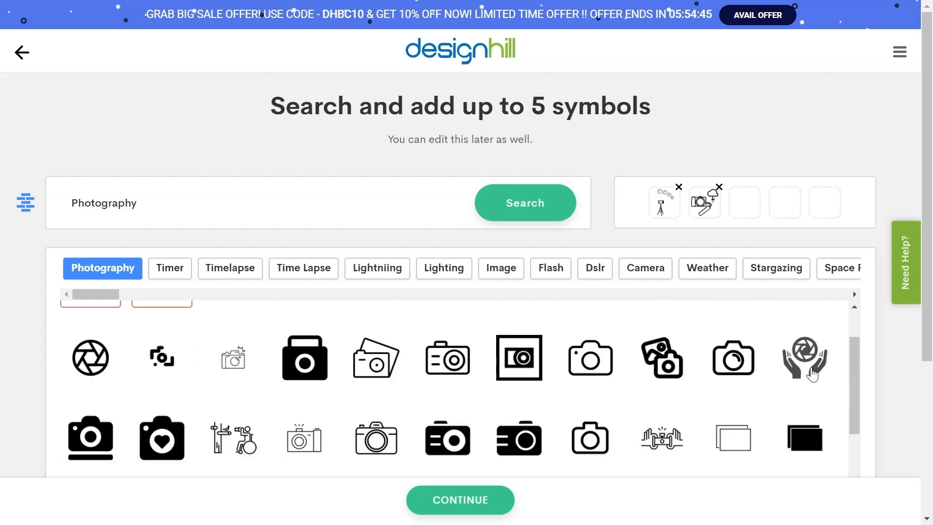
scroll(391, 406, down, 2)
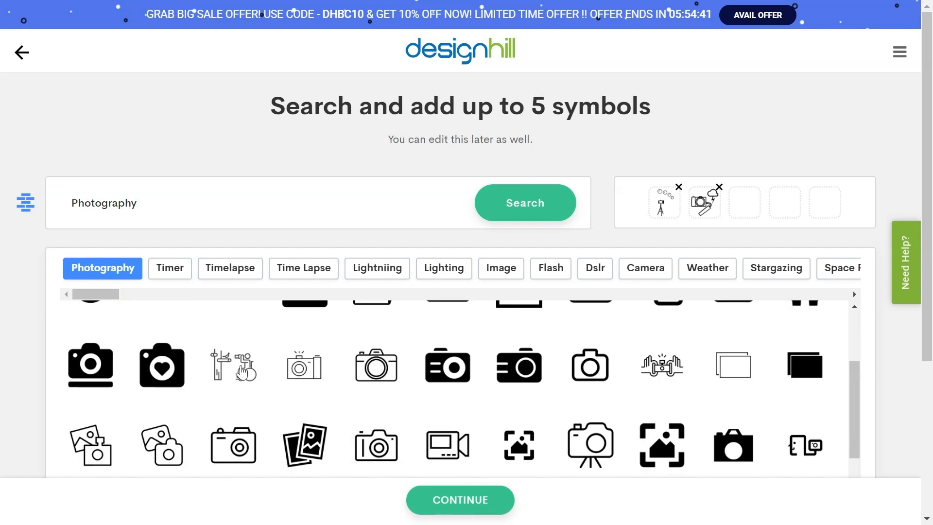
scroll(242, 374, down, 2)
scroll(241, 375, up, 2)
scroll(242, 375, down, 3)
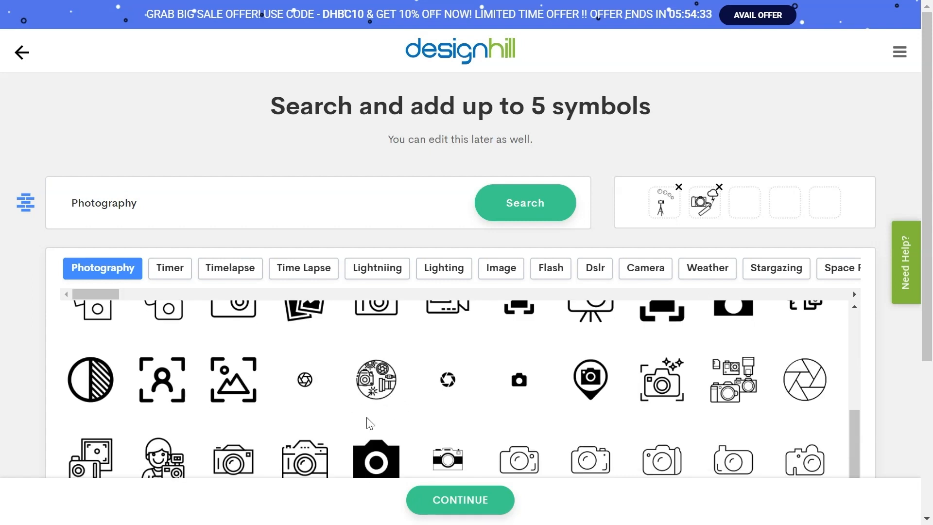
click(376, 389)
scroll(376, 391, down, 2)
scroll(376, 392, down, 6)
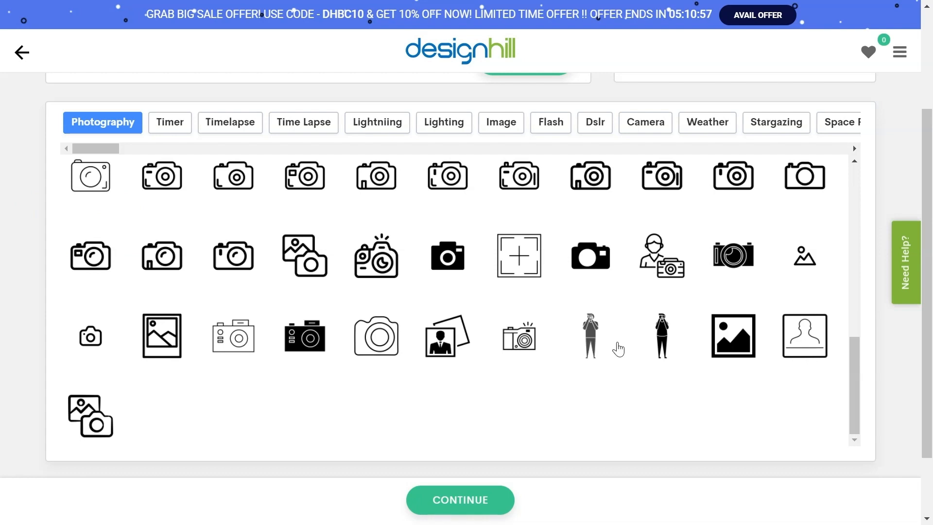
click(590, 335)
scroll(658, 393, up, 10)
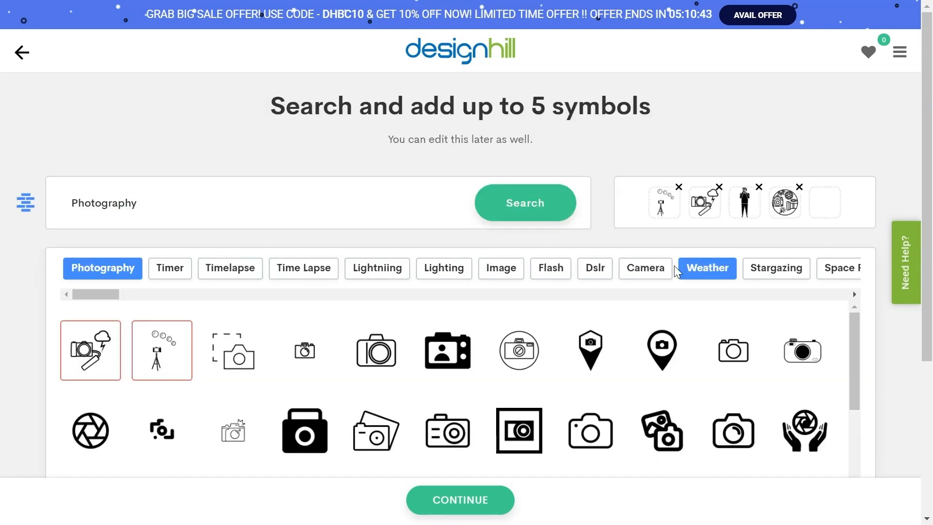
- Browse the Flash symbols, add the sunburst with alternating long and short rays, and continue to the logo generation
click(551, 271)
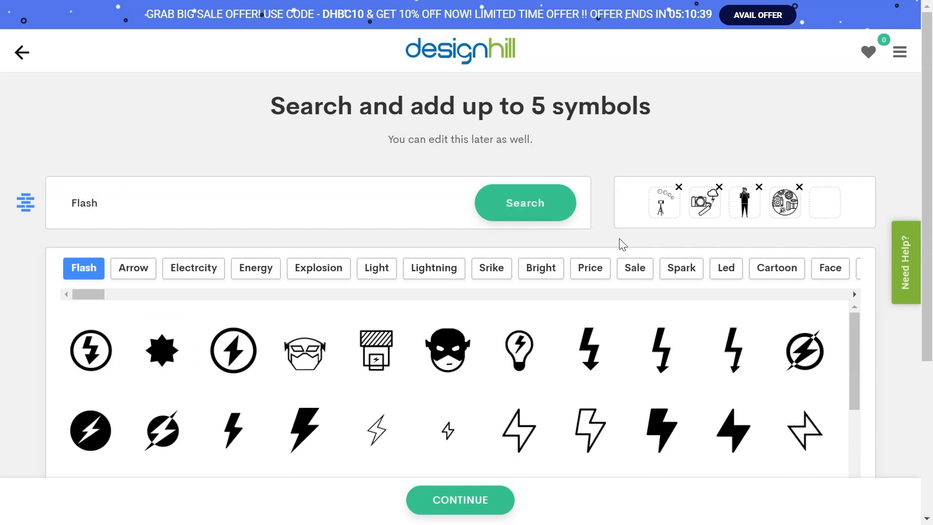
scroll(632, 254, down, 5)
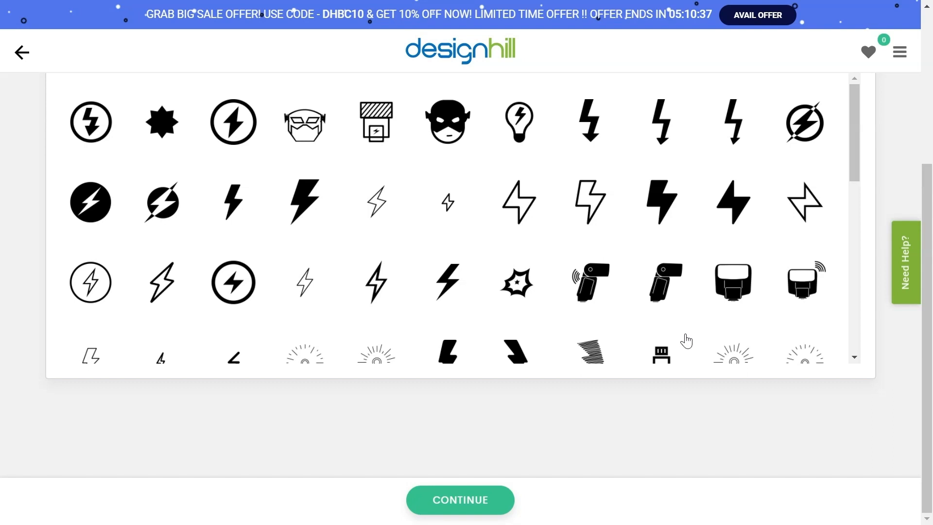
scroll(687, 341, down, 3)
scroll(689, 340, down, 7)
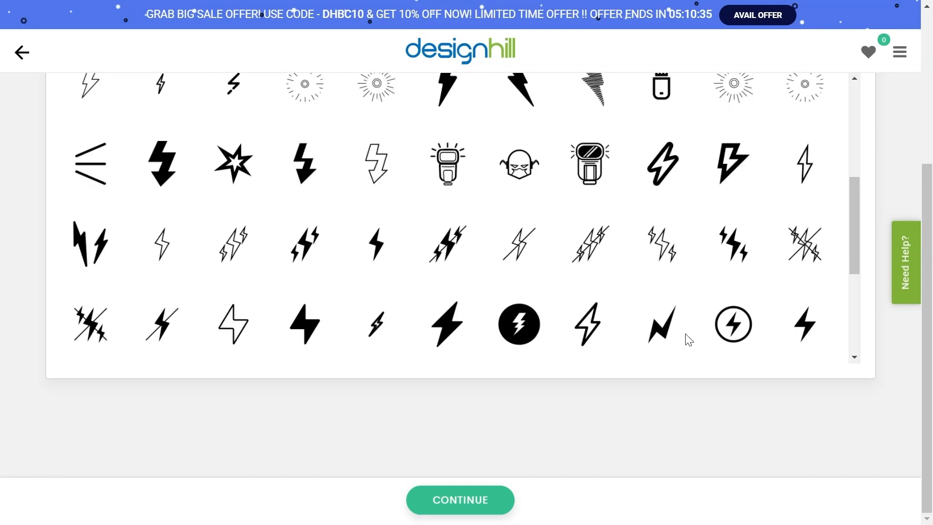
scroll(687, 341, up, 10)
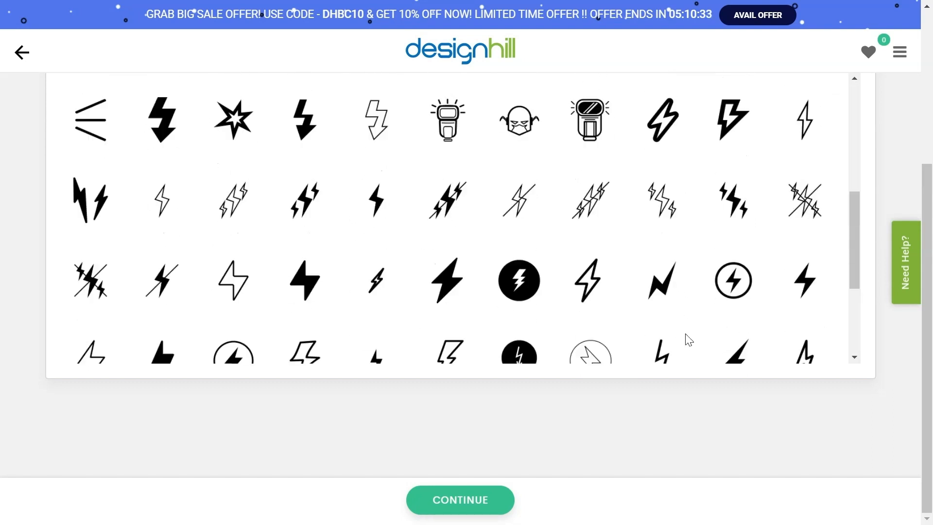
scroll(687, 341, down, 5)
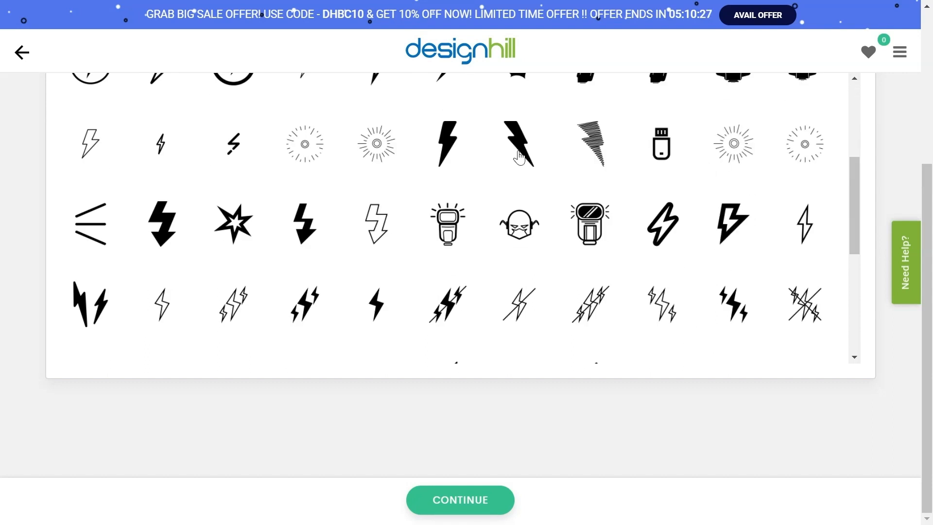
click(385, 154)
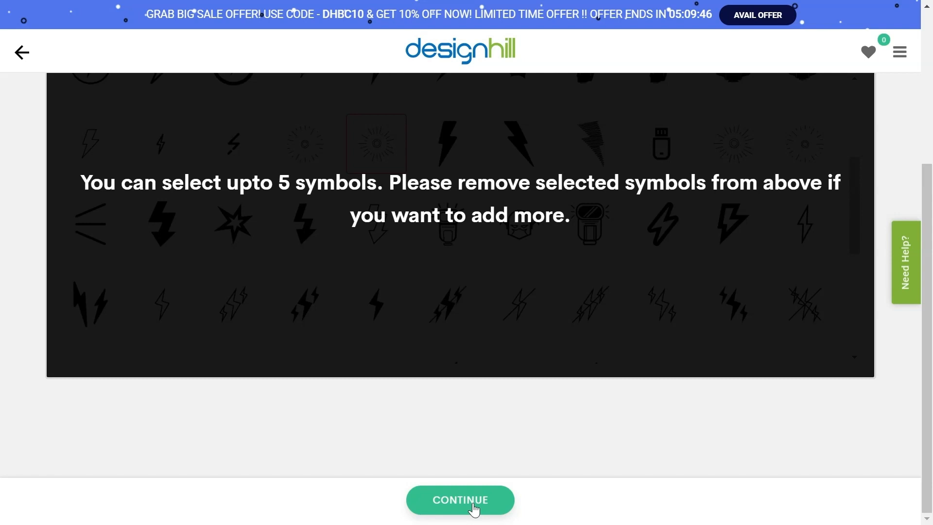
click(474, 509)
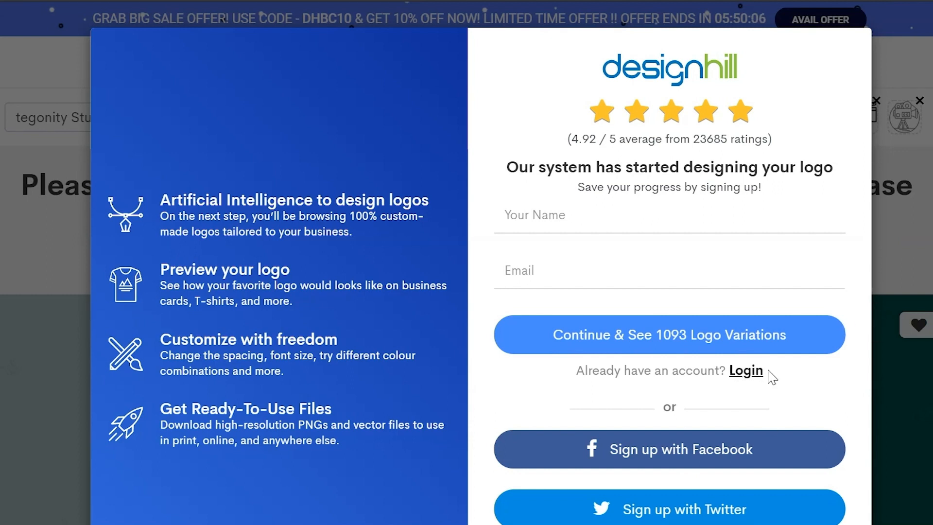
- Sign up with Google, entering the account's e-mail and password, to reach the generated logos
scroll(760, 378, down, 2)
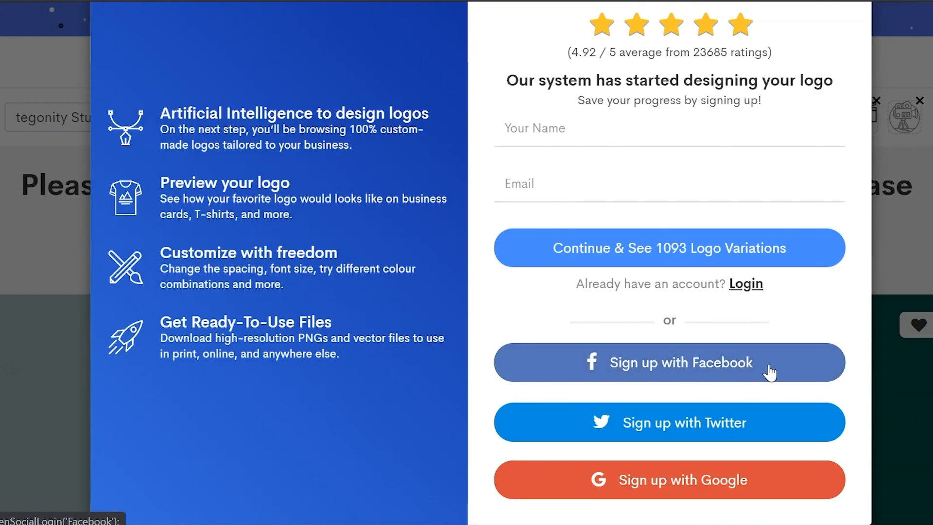
click(760, 480)
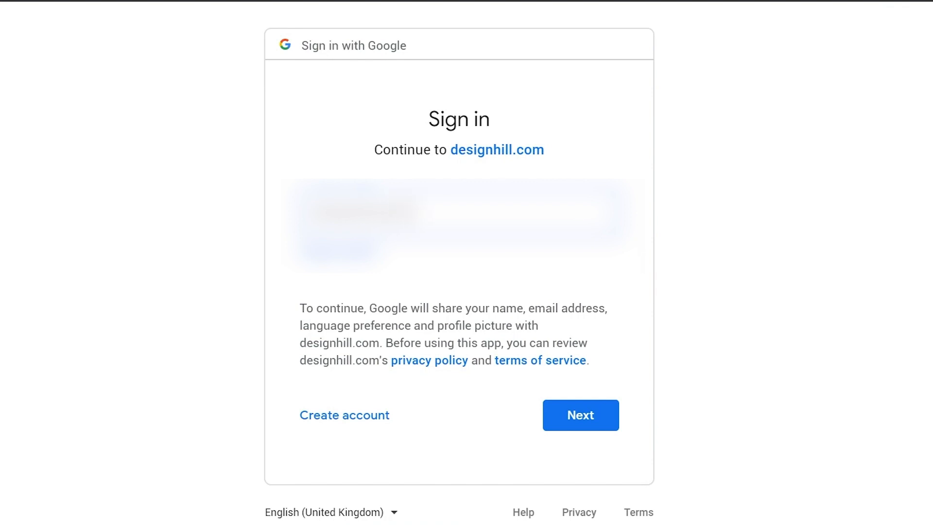
click(572, 424)
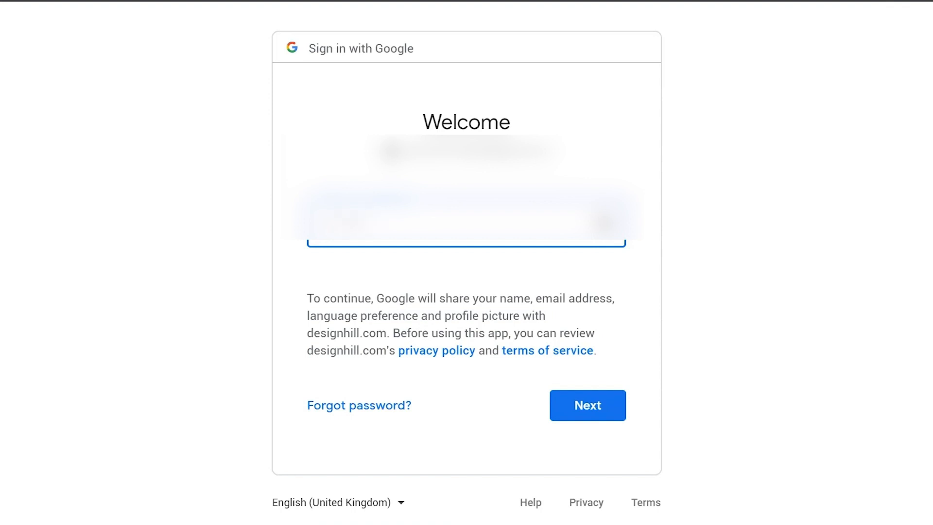
click(607, 413)
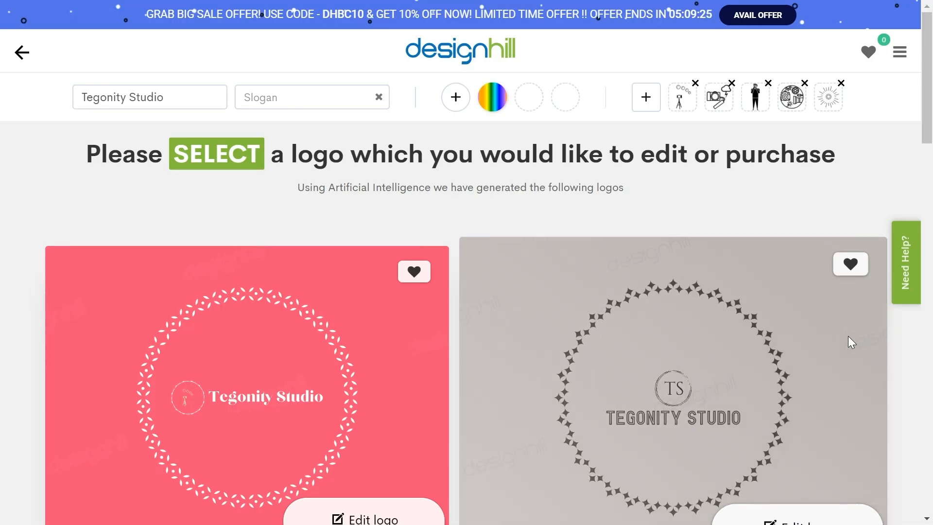
- Review the generated logos and open the one with black script lettering and the orange tripod camera for editing
scroll(762, 316, down, 3)
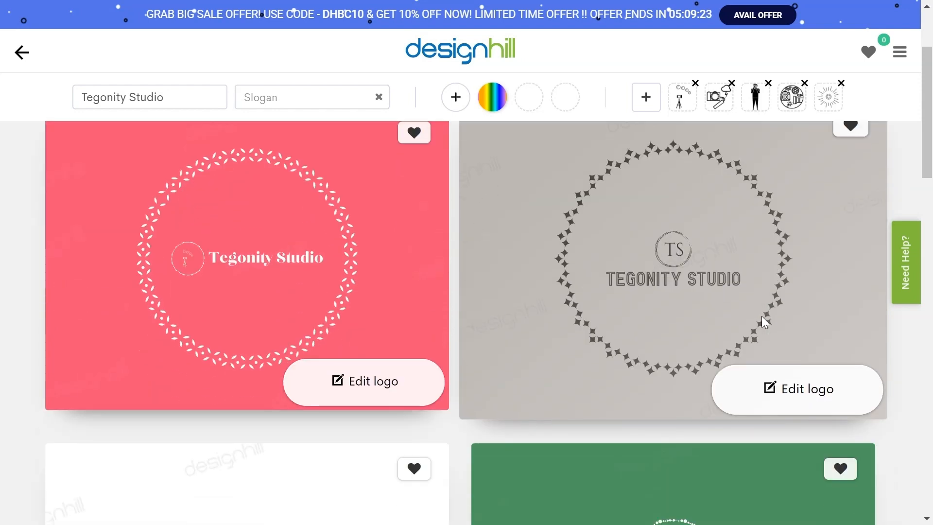
scroll(762, 316, down, 5)
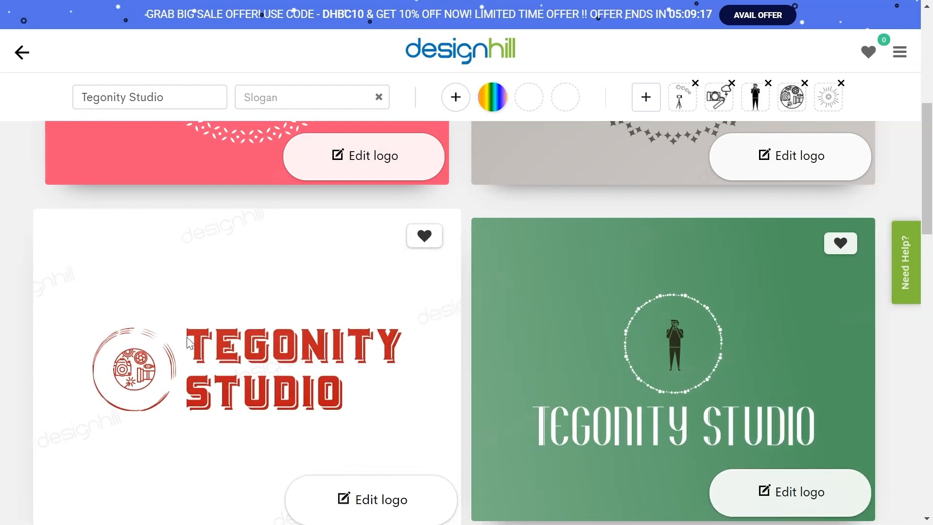
scroll(189, 344, down, 10)
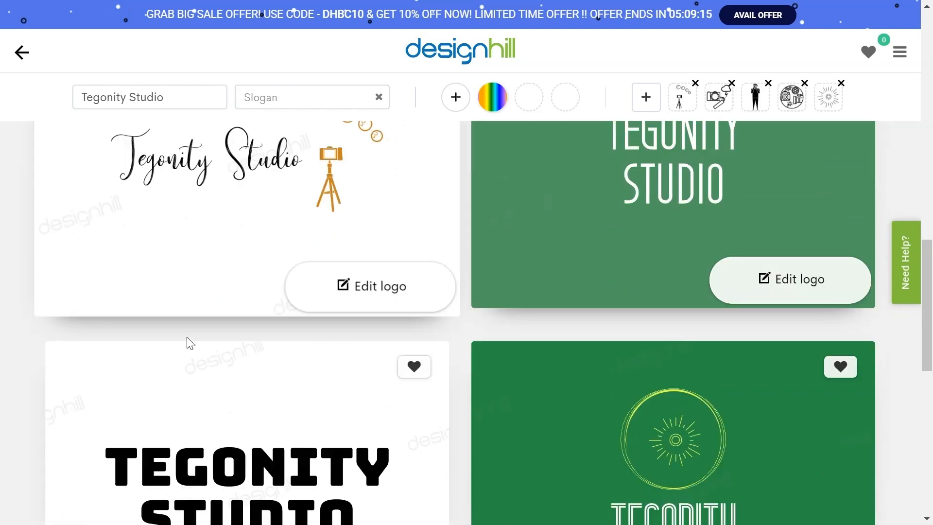
scroll(186, 337, down, 10)
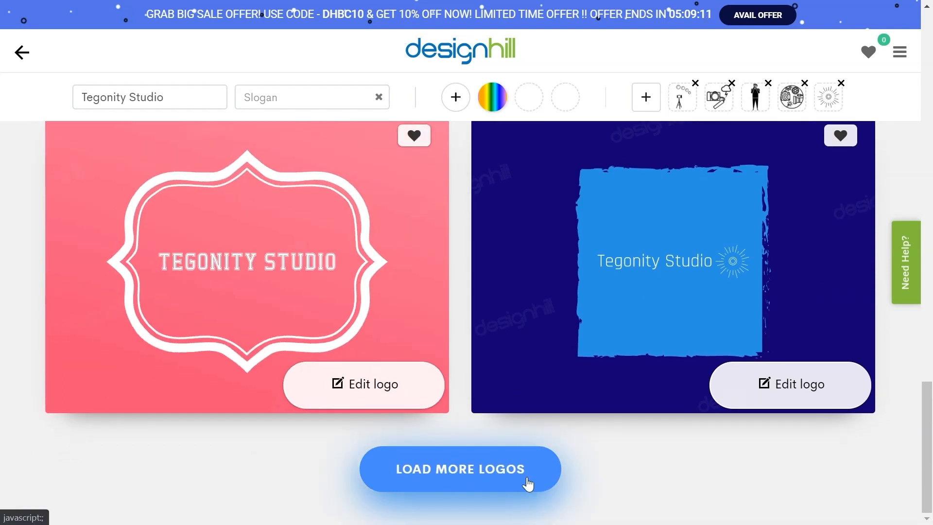
scroll(528, 484, up, 6)
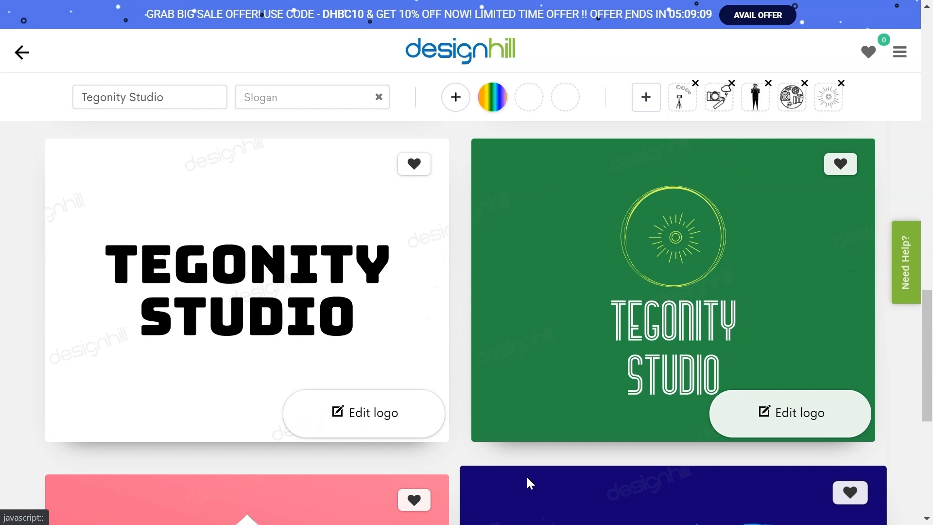
scroll(614, 361, up, 8)
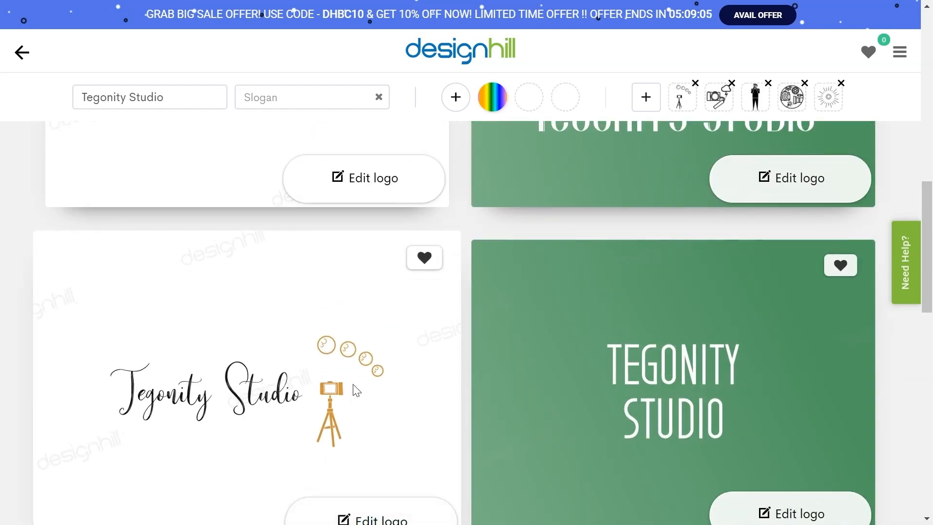
scroll(356, 390, down, 1)
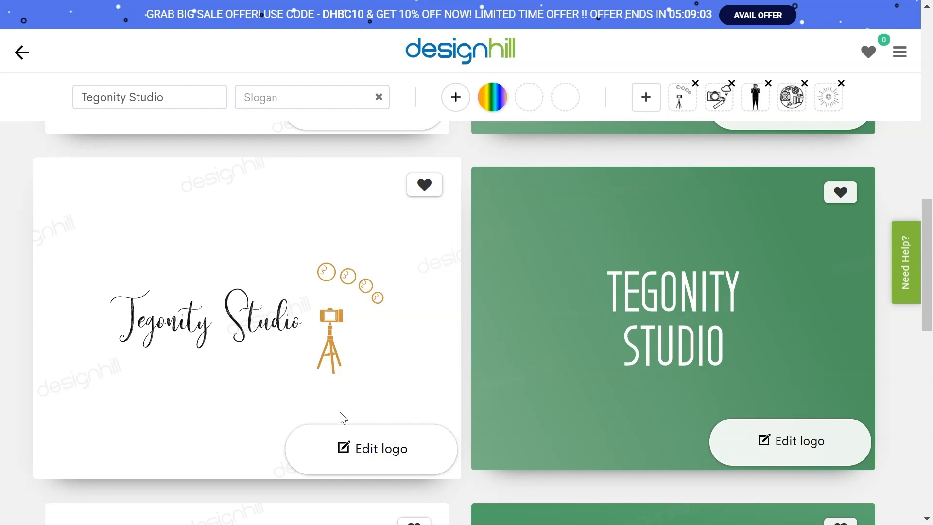
click(378, 459)
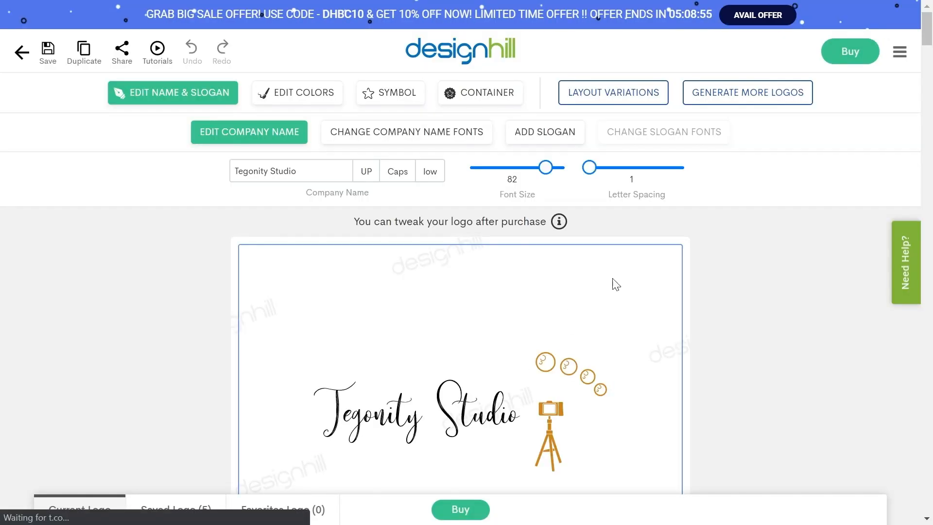
- Browse the layout variations and apply the one with the tripod camera on a peach blob above the company name
click(623, 94)
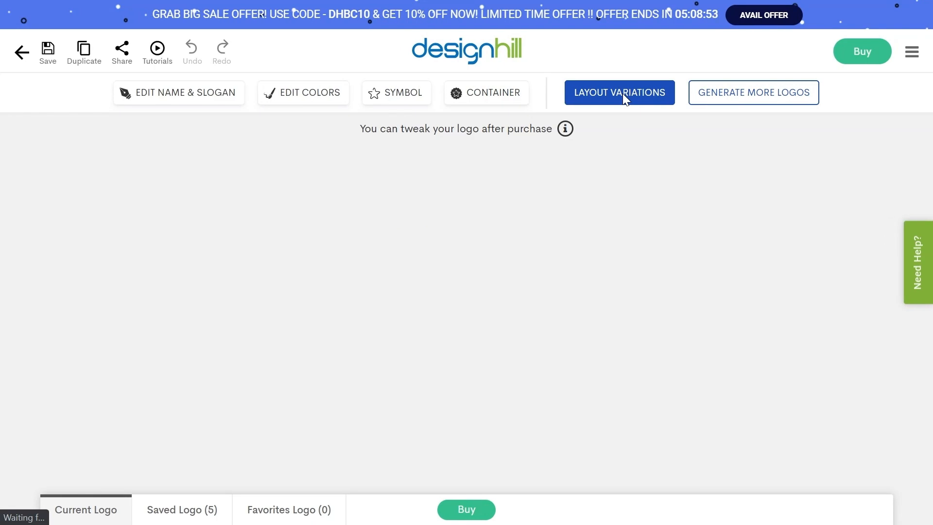
mouse_move(616, 340)
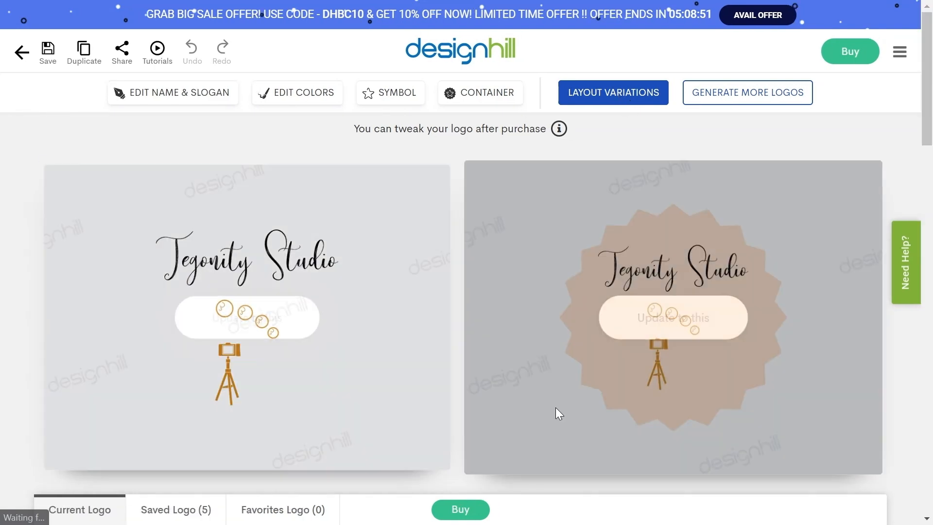
scroll(932, 346, down, 8)
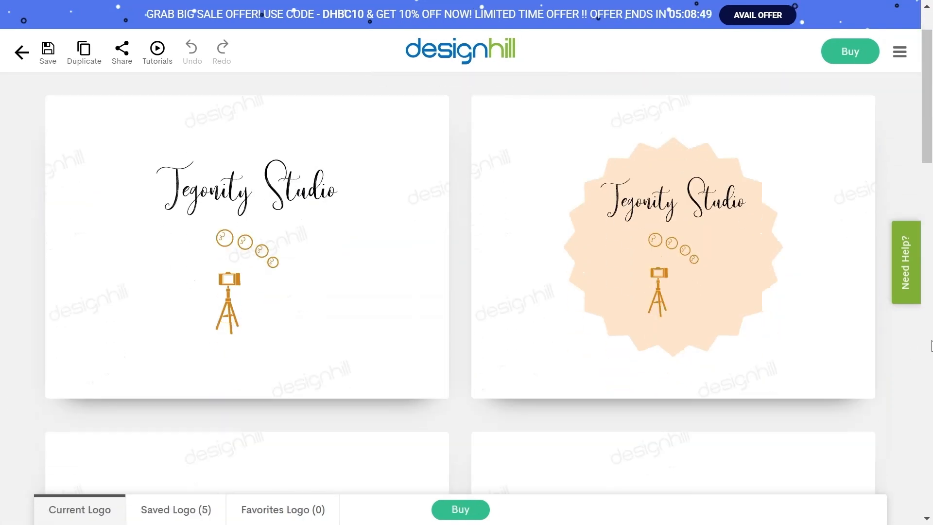
scroll(932, 347, down, 9)
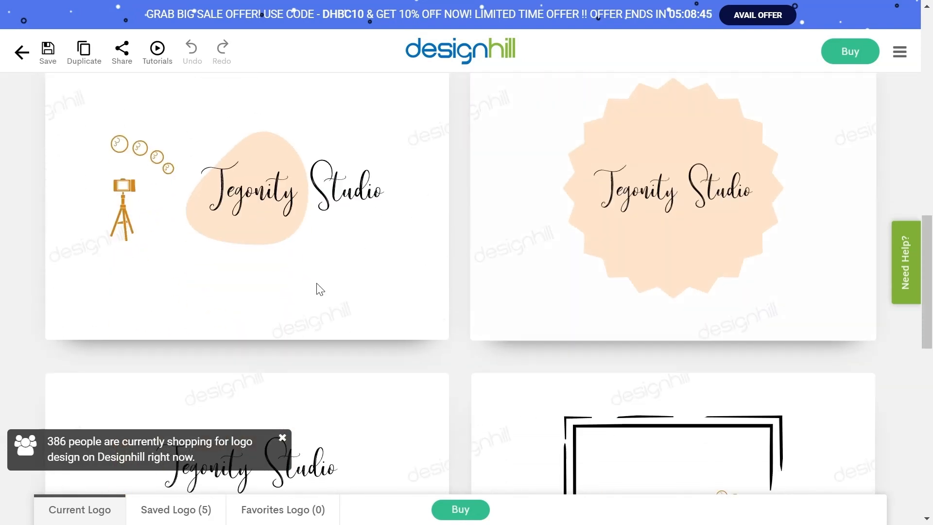
mouse_move(323, 243)
scroll(382, 260, down, 6)
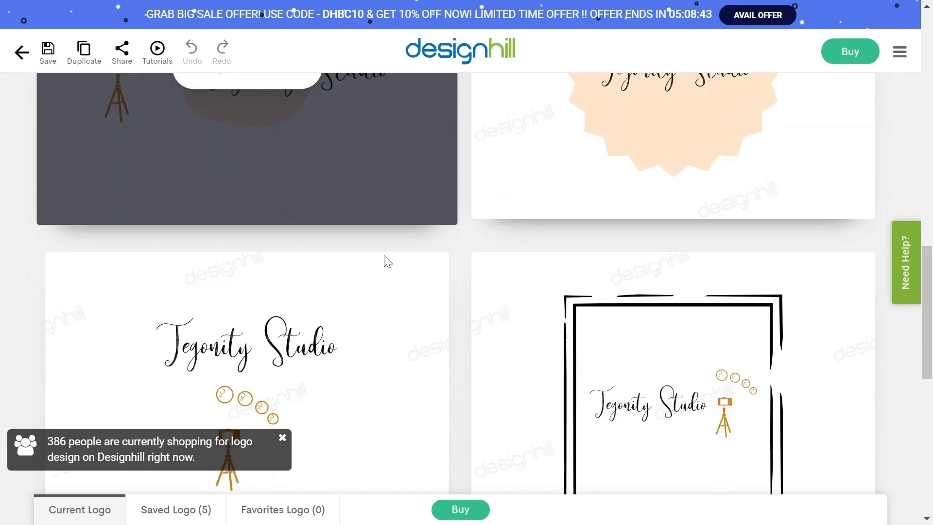
mouse_move(760, 246)
scroll(756, 244, down, 7)
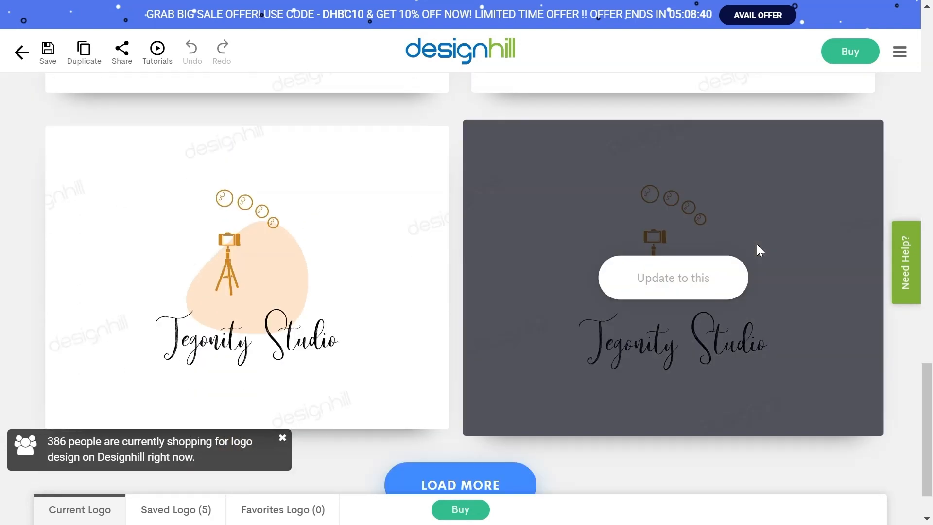
mouse_move(145, 250)
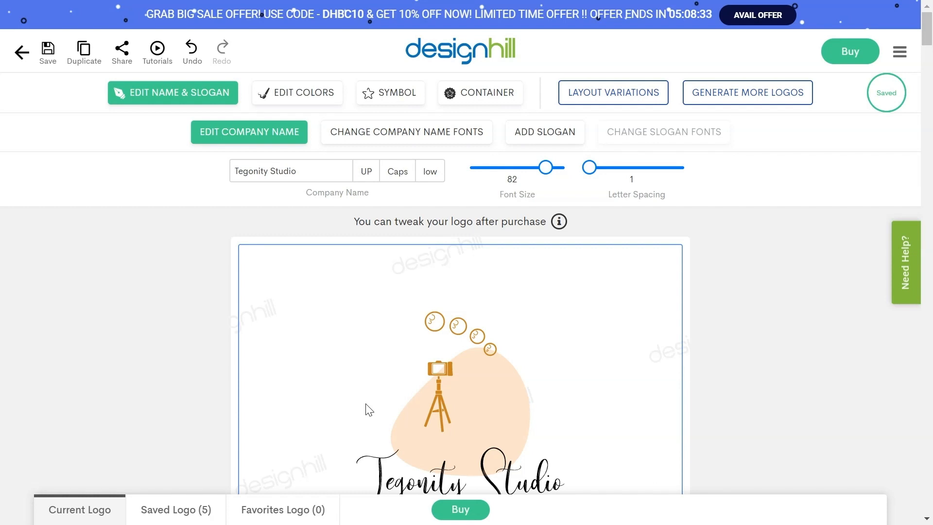
- Reduce the peach blob's outer container size to 34
click(533, 377)
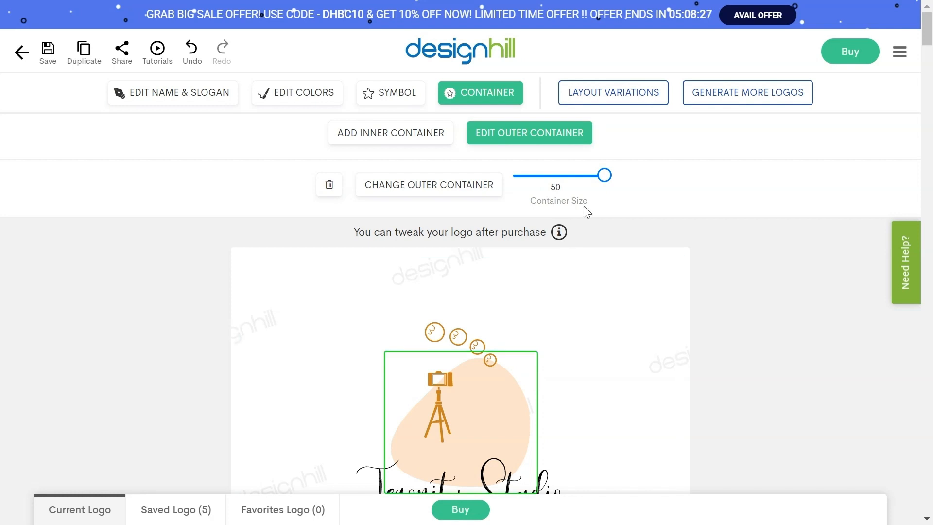
drag(607, 179, 576, 184)
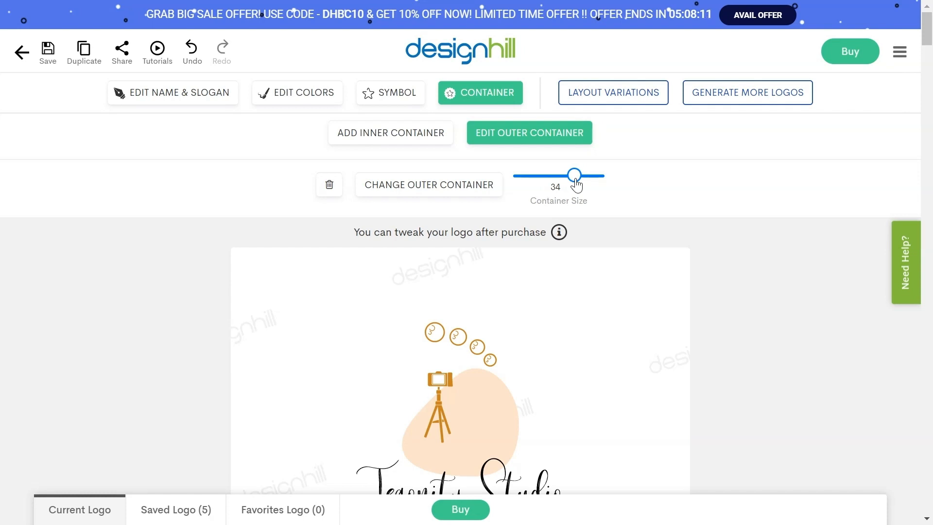
- Select the company name Tegonity Studio and show its font choices in the Serif category
click(537, 487)
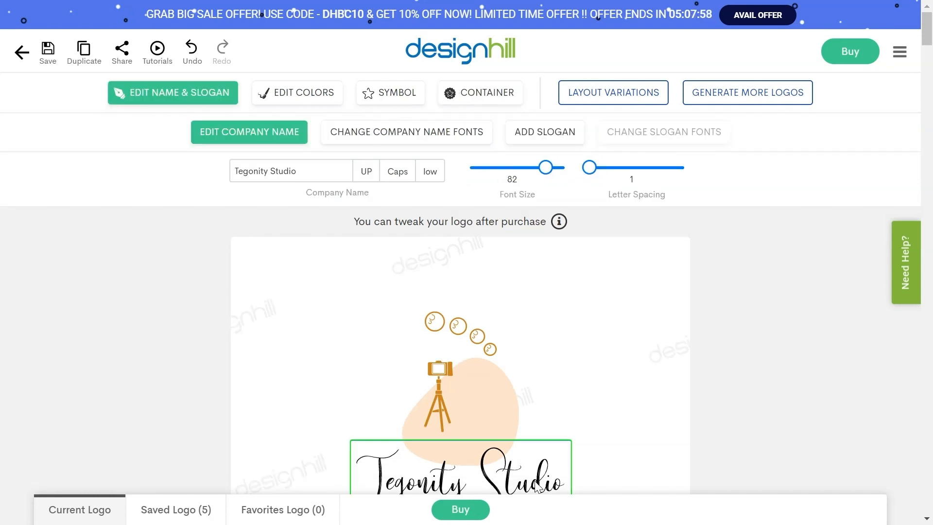
scroll(537, 486, down, 2)
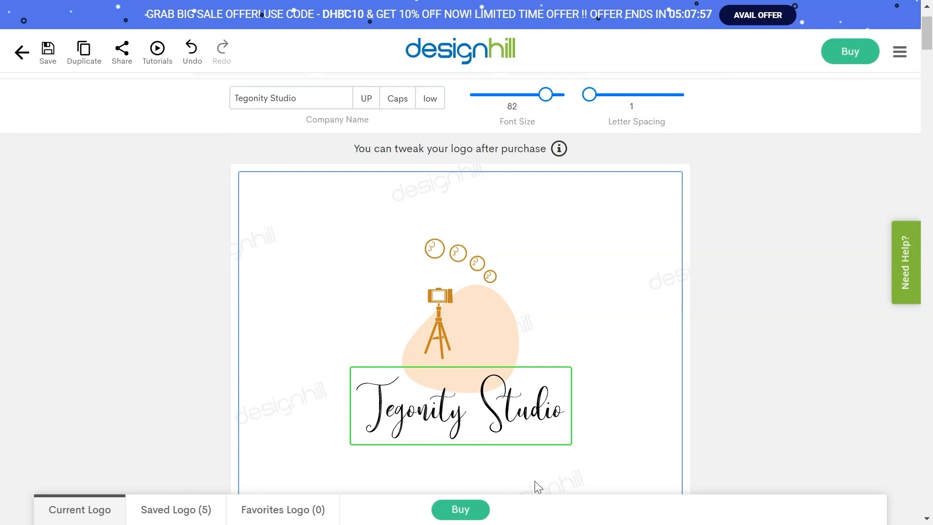
scroll(537, 486, down, 3)
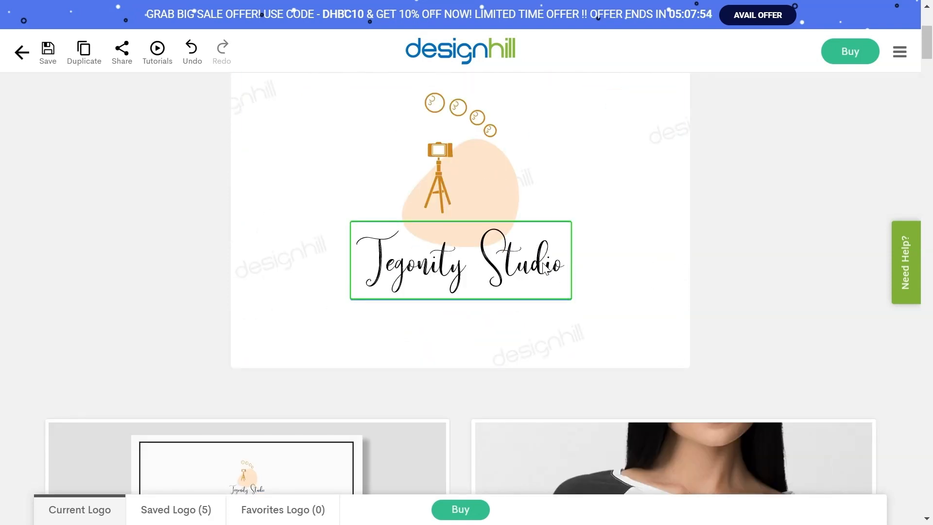
scroll(545, 268, up, 4)
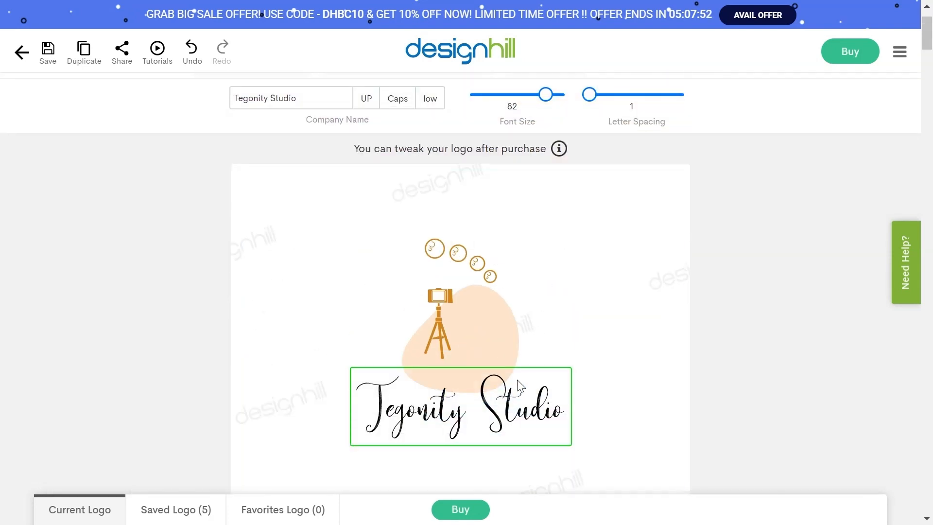
scroll(527, 397, up, 1)
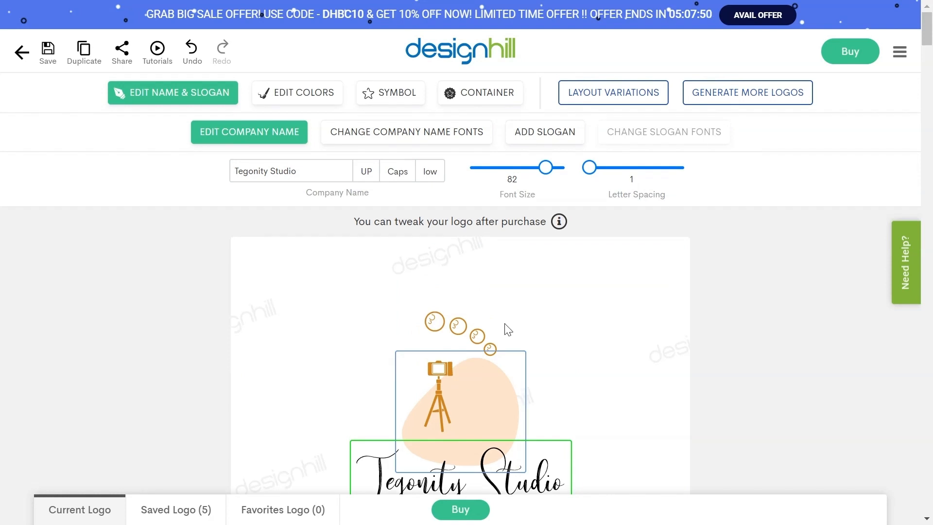
click(432, 133)
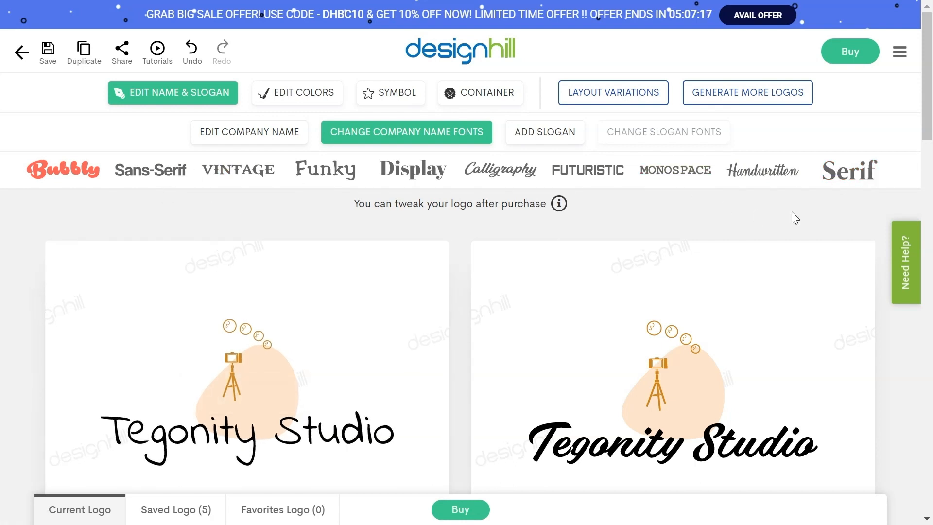
click(846, 175)
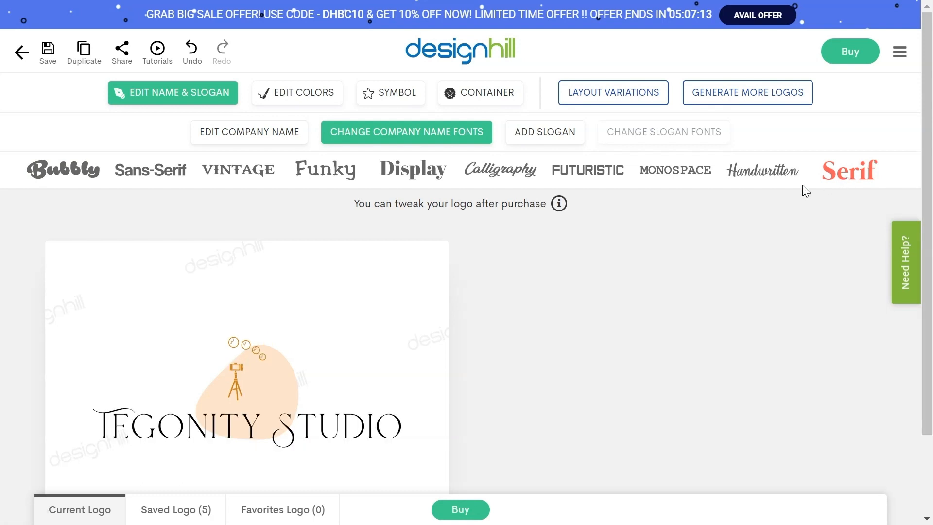
- Browse the serif versions of the logo and apply the light mixed-case one beside the ornate all-capitals version
scroll(739, 308, down, 3)
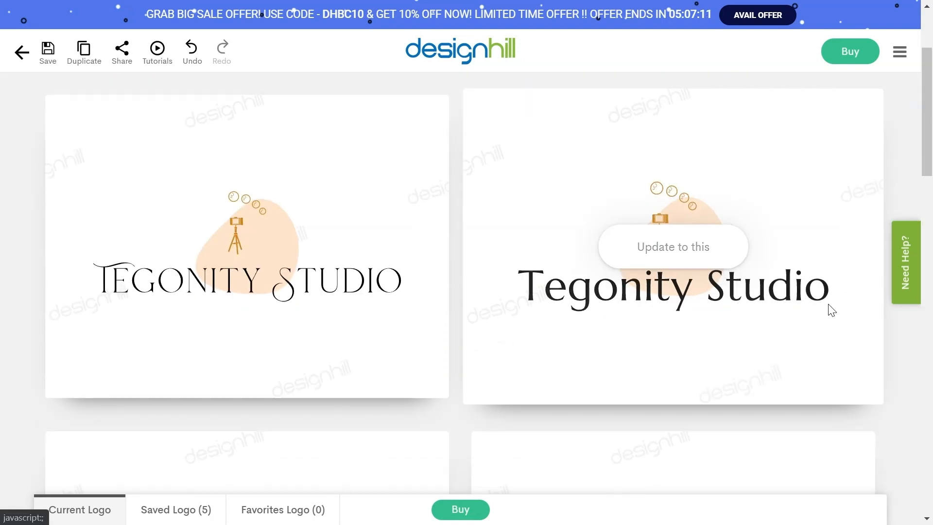
scroll(838, 310, down, 3)
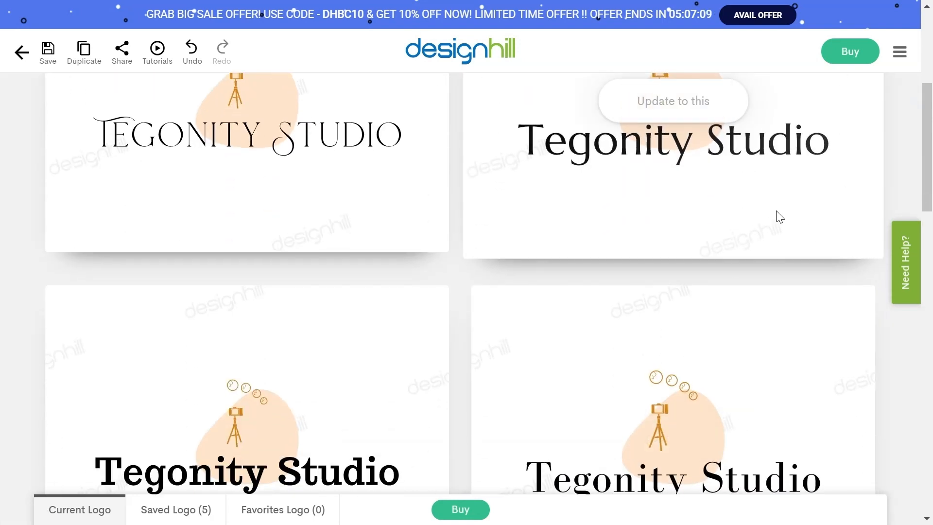
scroll(780, 216, up, 2)
scroll(778, 216, down, 5)
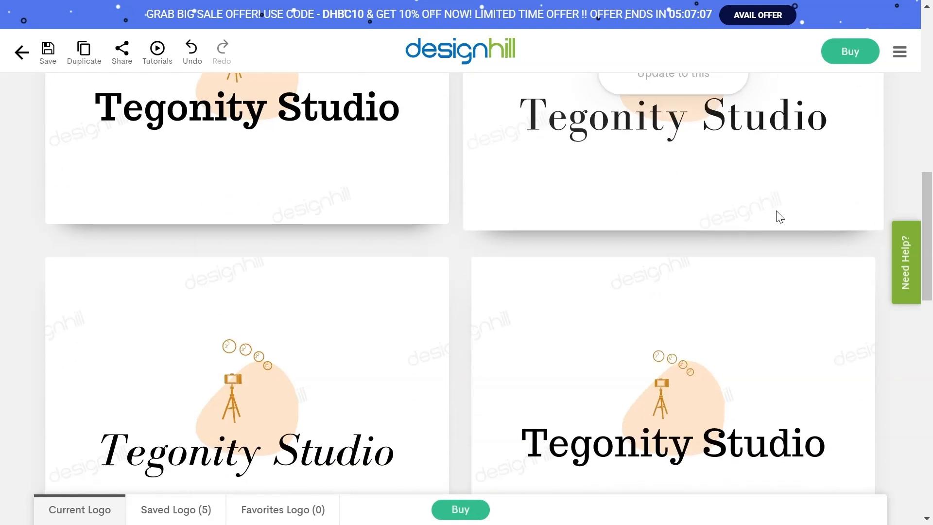
scroll(776, 215, down, 2)
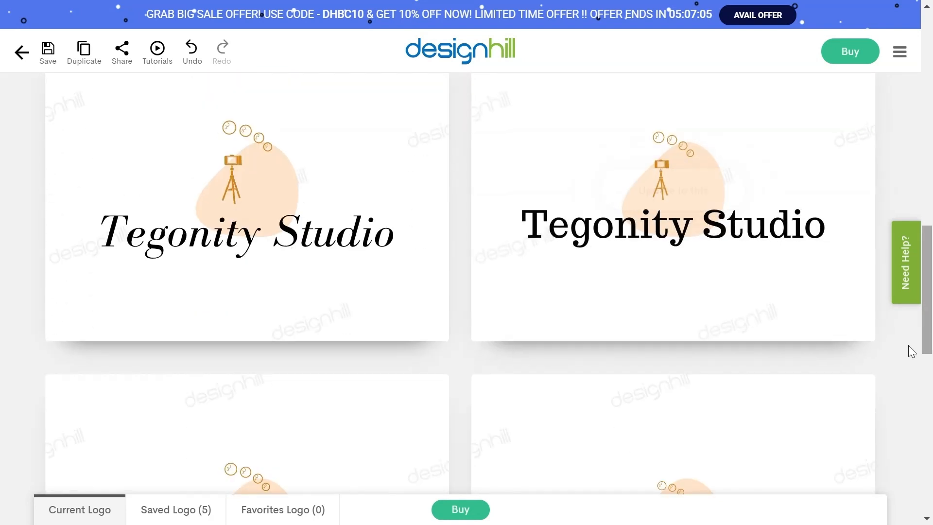
scroll(895, 362, down, 10)
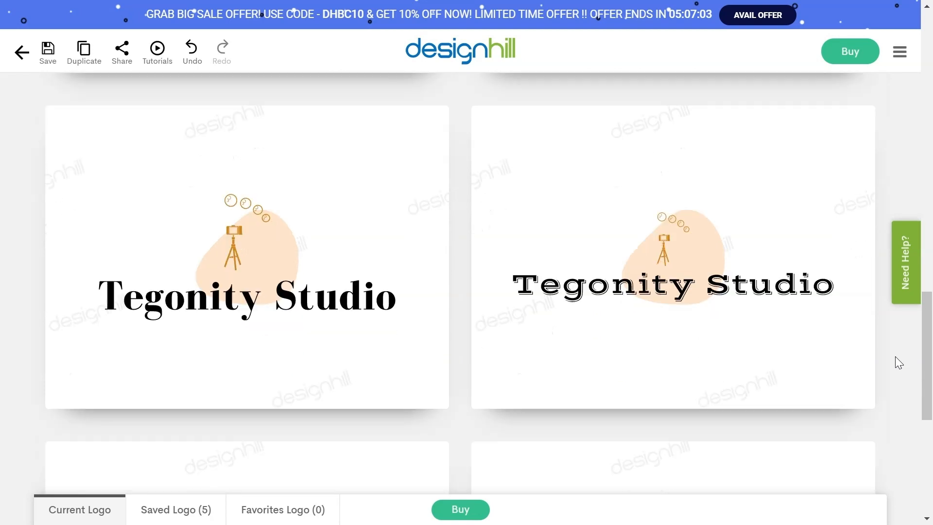
scroll(898, 363, down, 10)
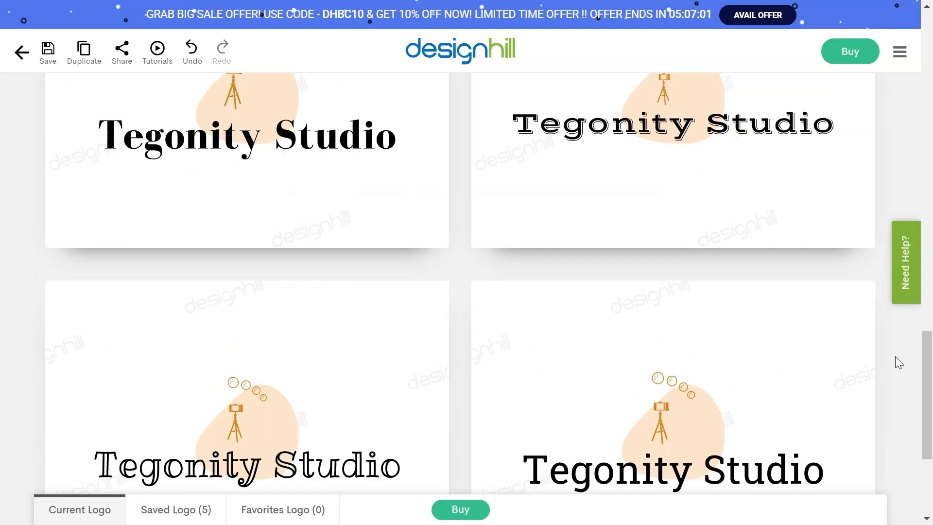
scroll(896, 363, up, 15)
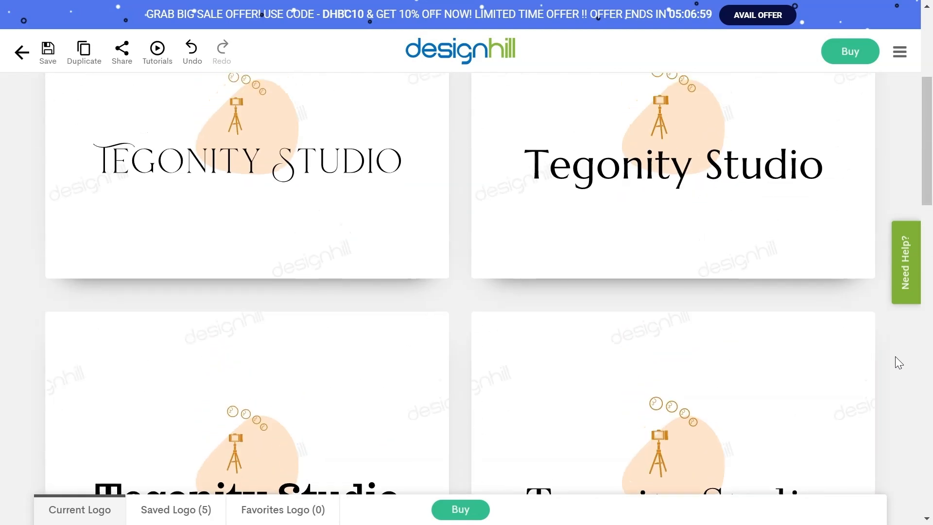
mouse_move(694, 267)
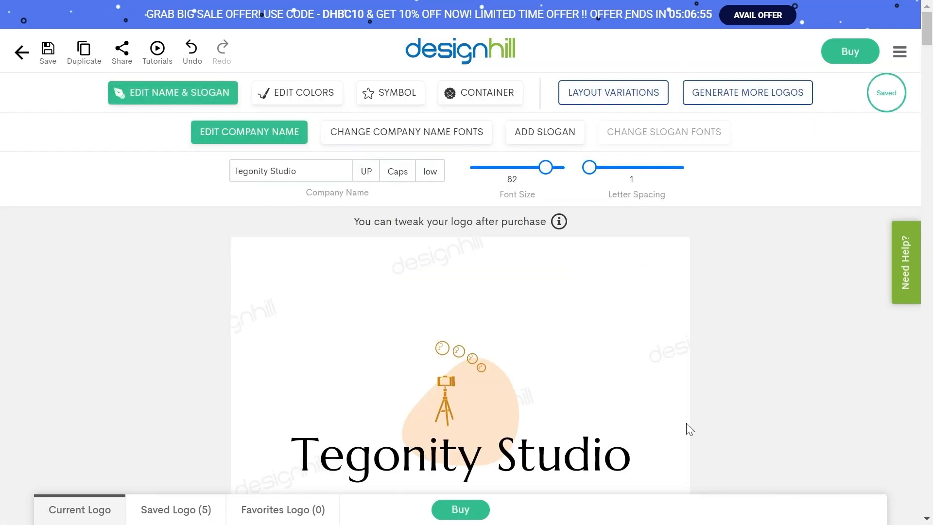
- Enlarge the tripod camera symbol above the company name to a symbol size of 264
scroll(616, 329, down, 1)
click(458, 358)
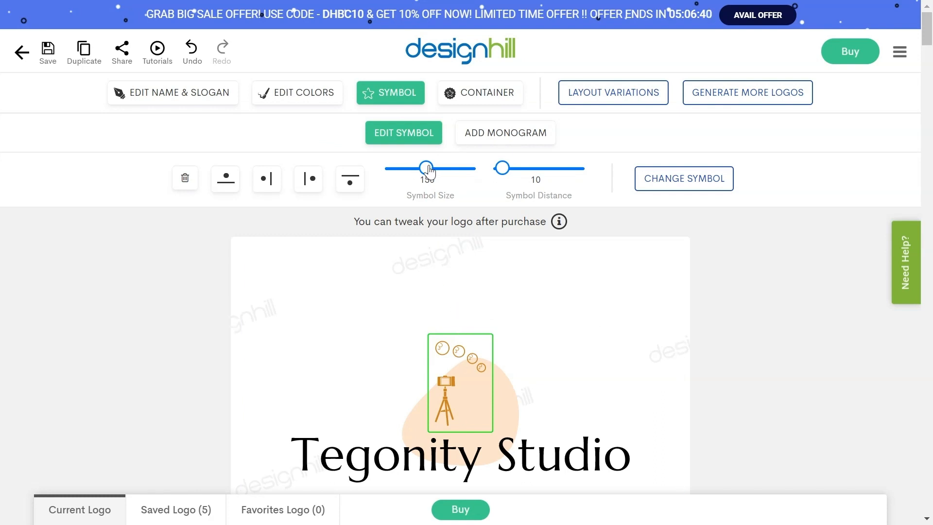
drag(430, 170, 464, 170)
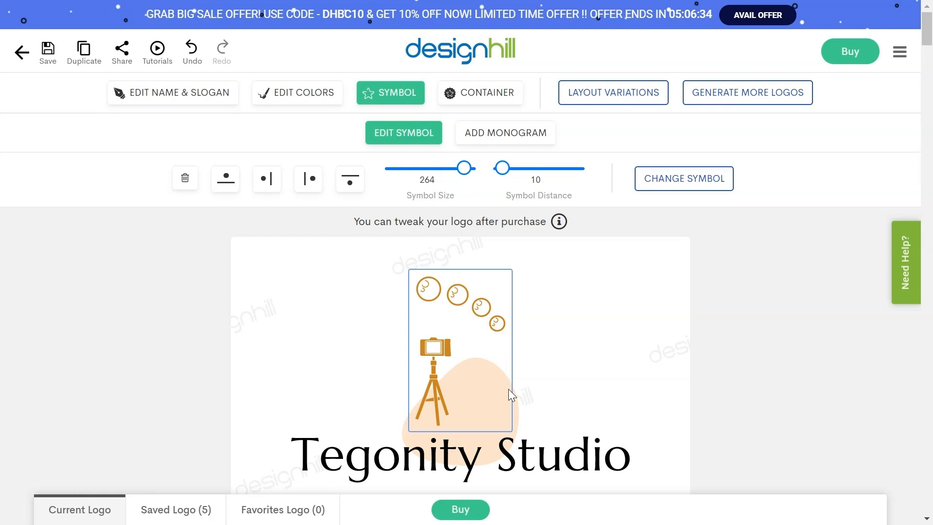
- Enlarge the peach blob's outer container to size 50 and check the logo
click(516, 424)
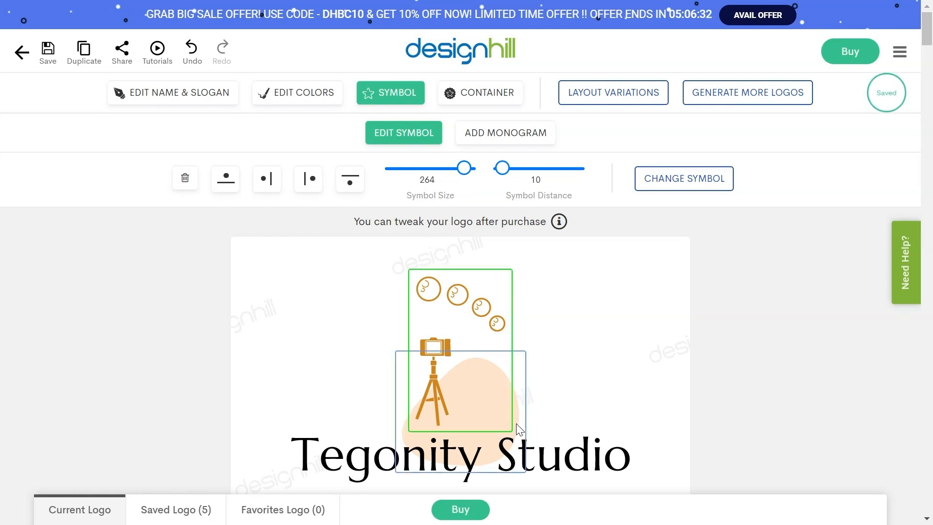
drag(575, 175, 607, 181)
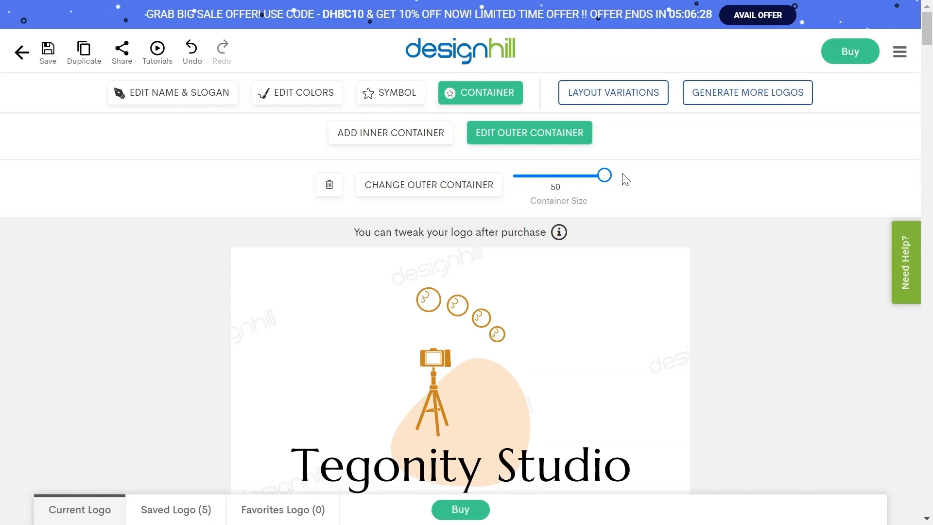
scroll(558, 360, down, 2)
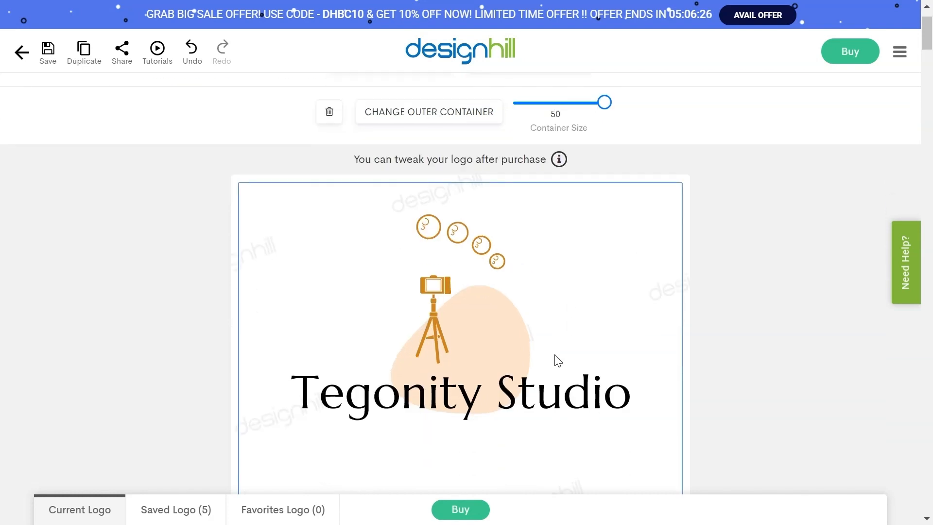
scroll(558, 360, up, 2)
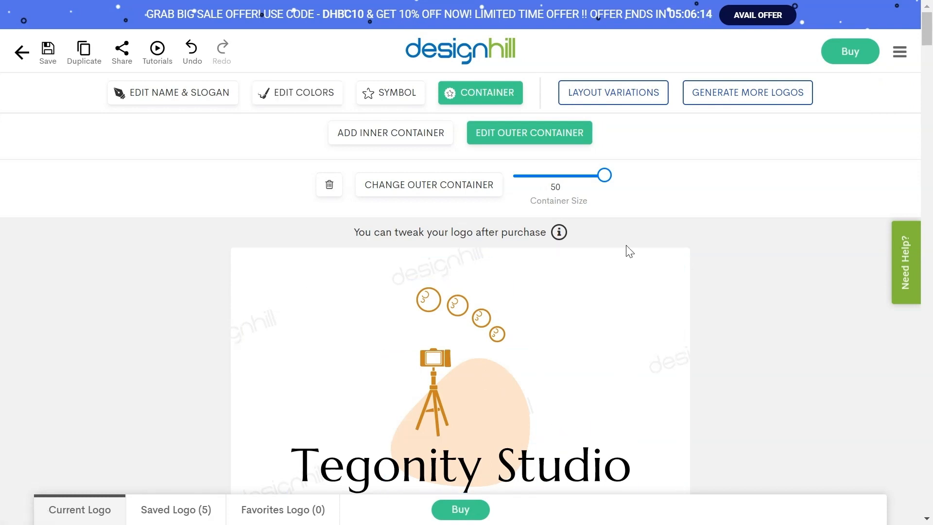
- Preview color variations for the company name in orange #f05223 and in black #000000
click(304, 95)
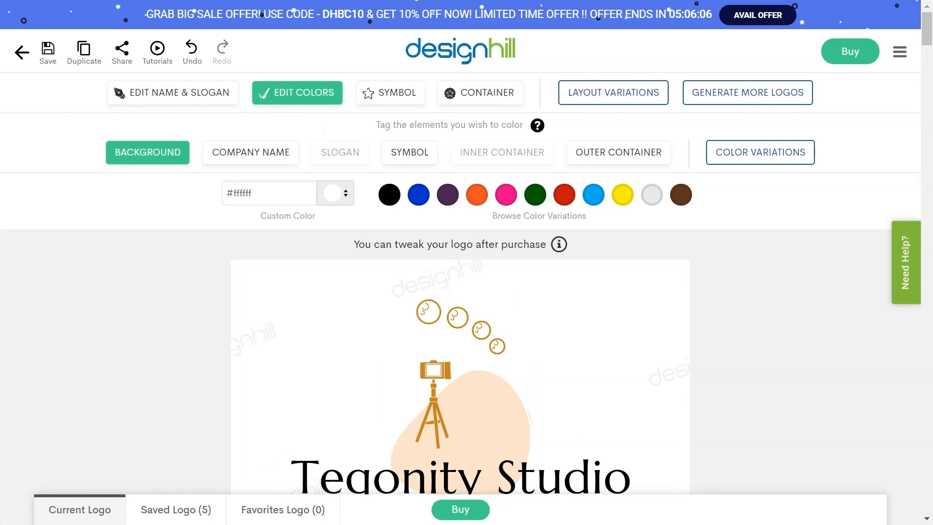
click(265, 154)
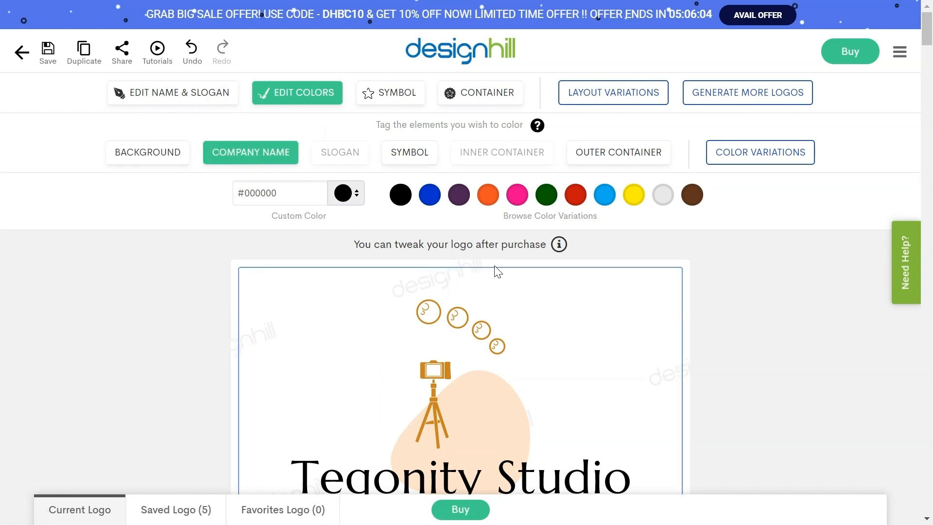
click(488, 195)
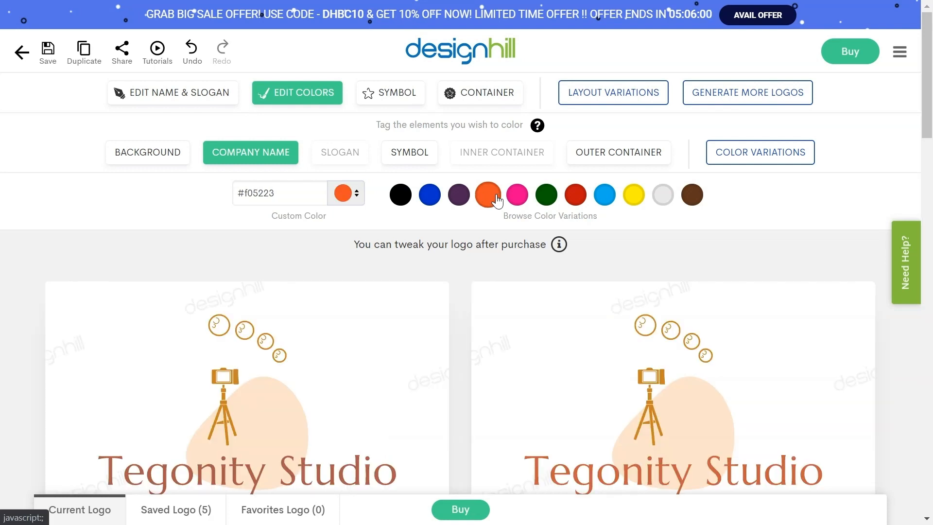
scroll(422, 148, down, 2)
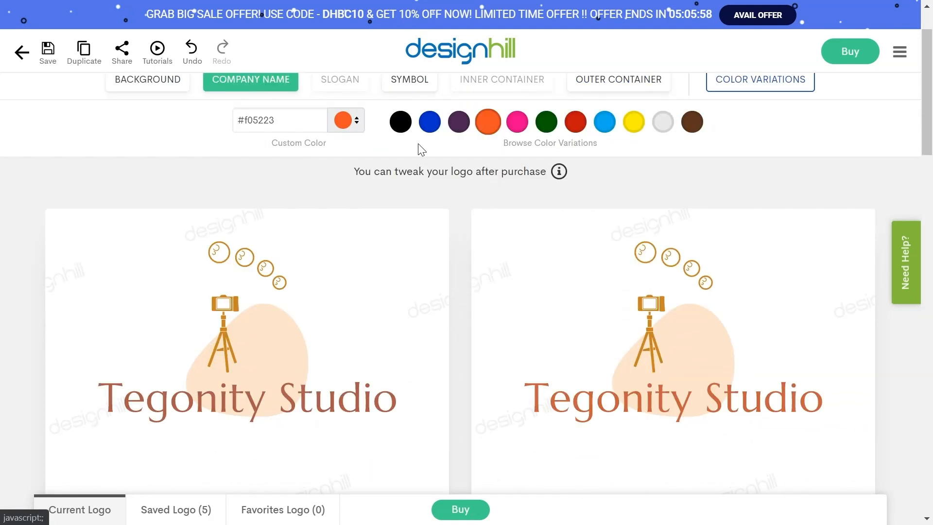
scroll(740, 135, down, 10)
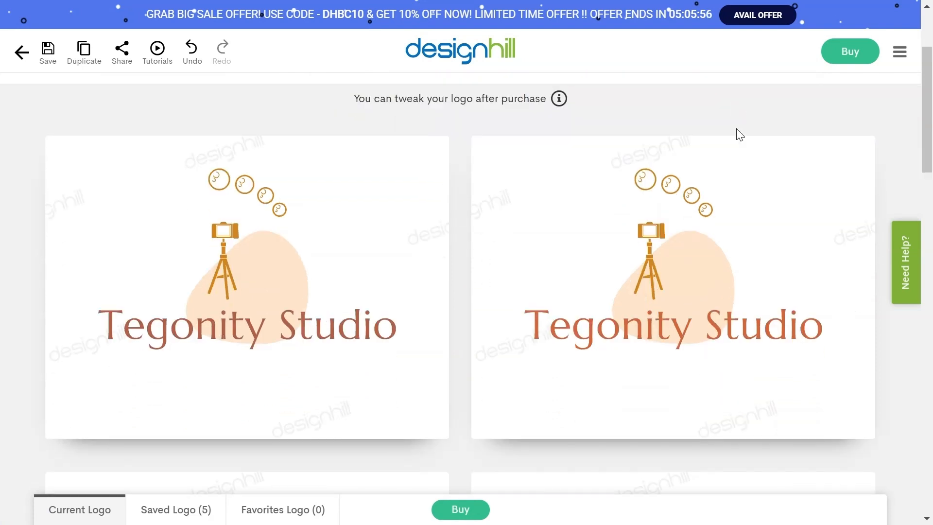
scroll(737, 135, down, 3)
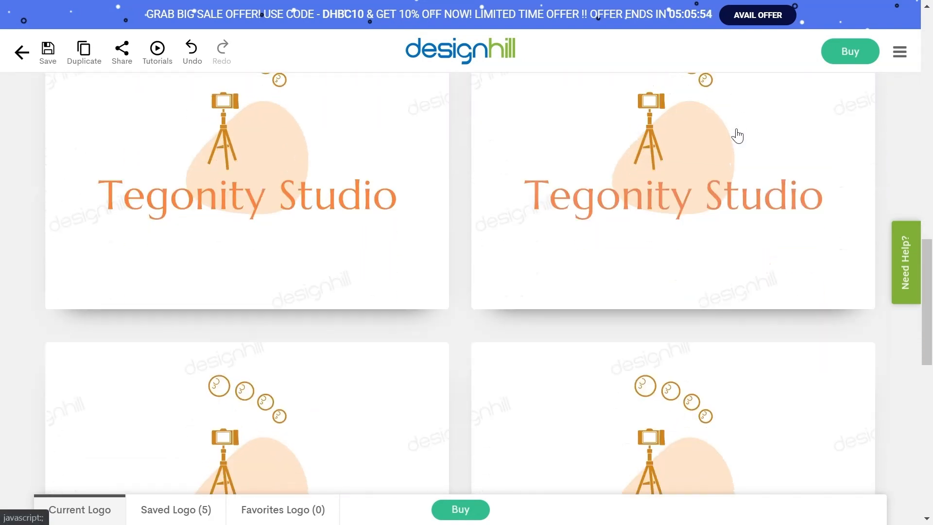
scroll(736, 136, up, 10)
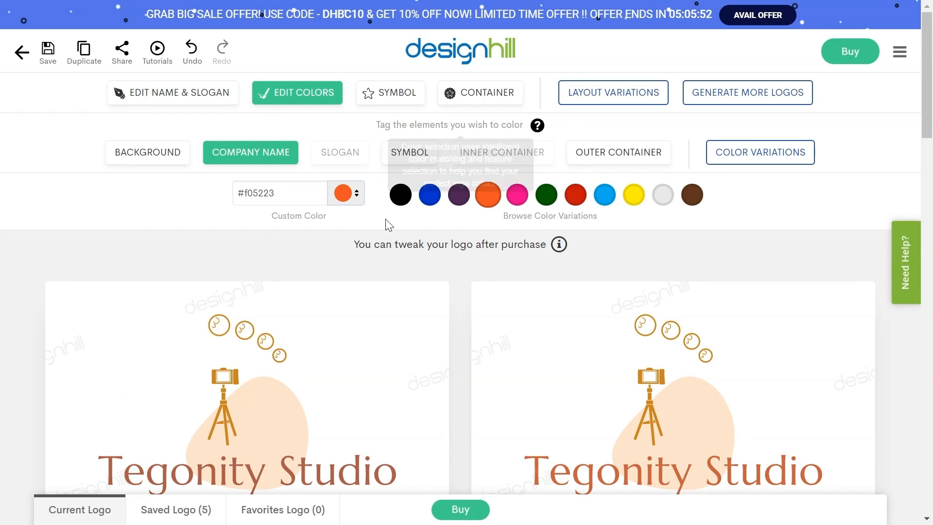
click(403, 196)
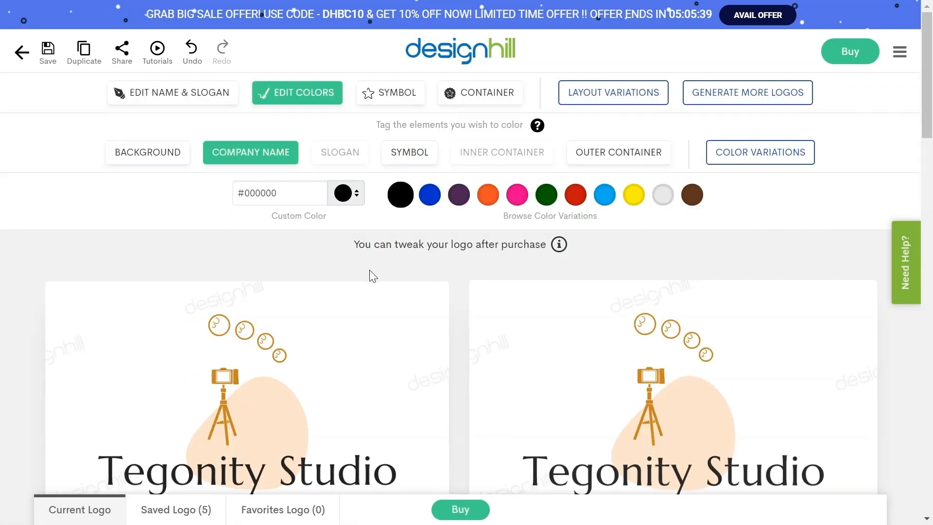
- Browse the black #000000 variations for the logo background and apply the dark #222222 one
click(135, 152)
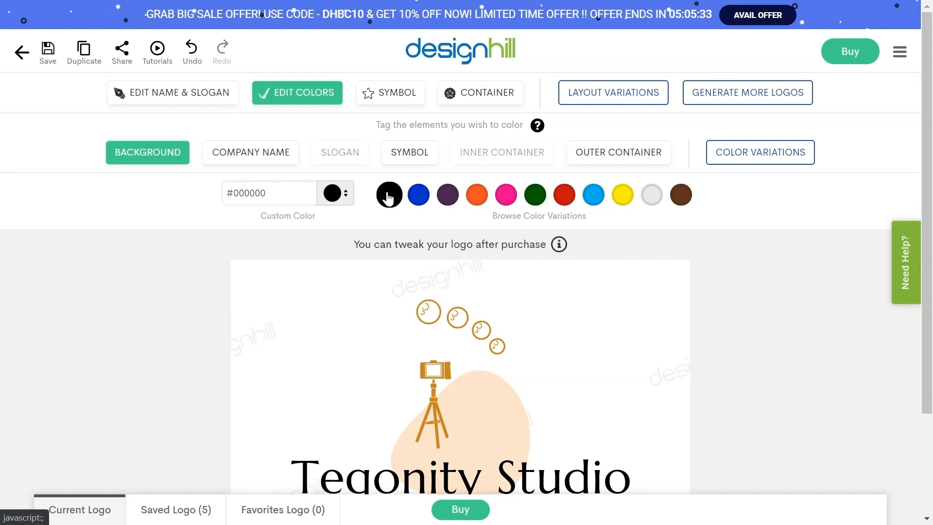
click(388, 197)
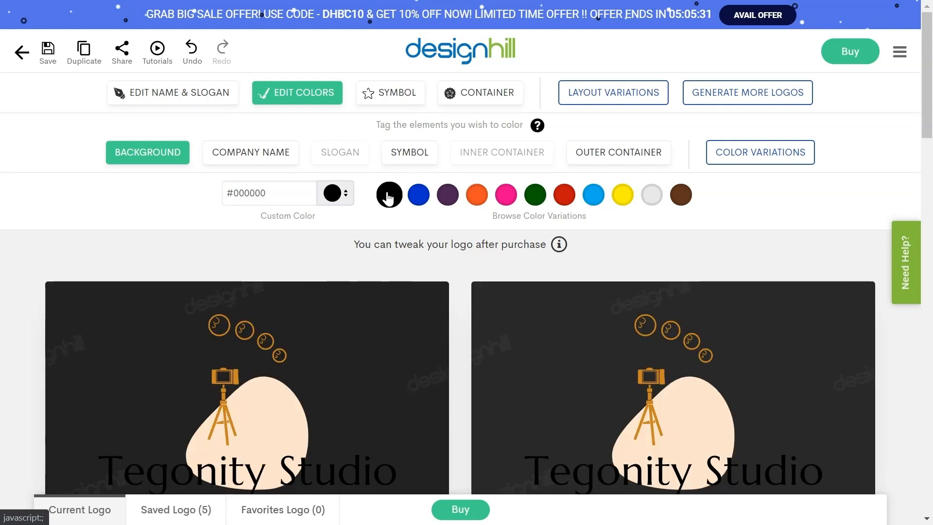
scroll(389, 197, down, 3)
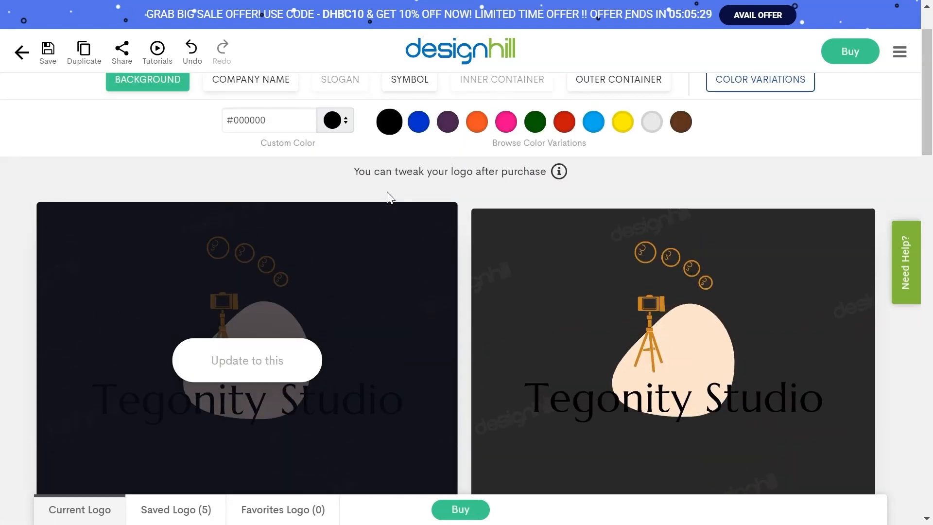
scroll(387, 197, down, 2)
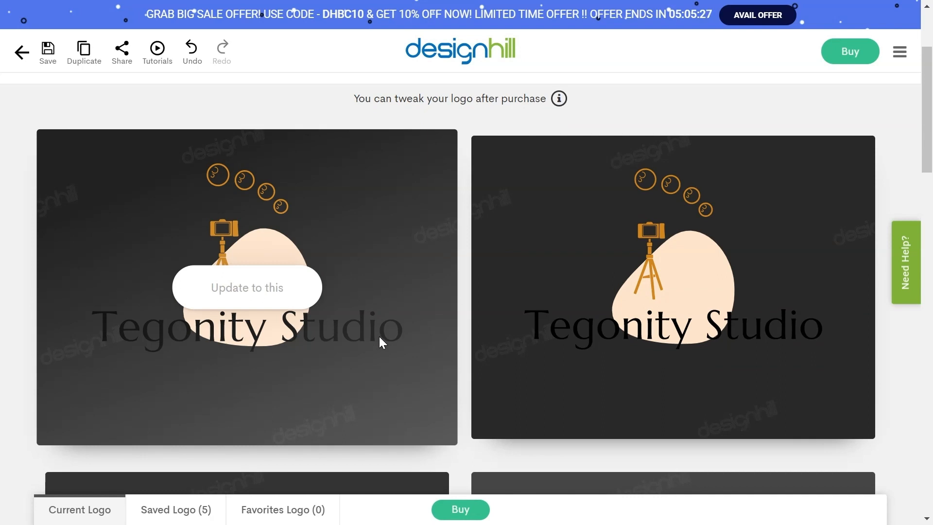
scroll(455, 244, down, 4)
scroll(456, 237, down, 10)
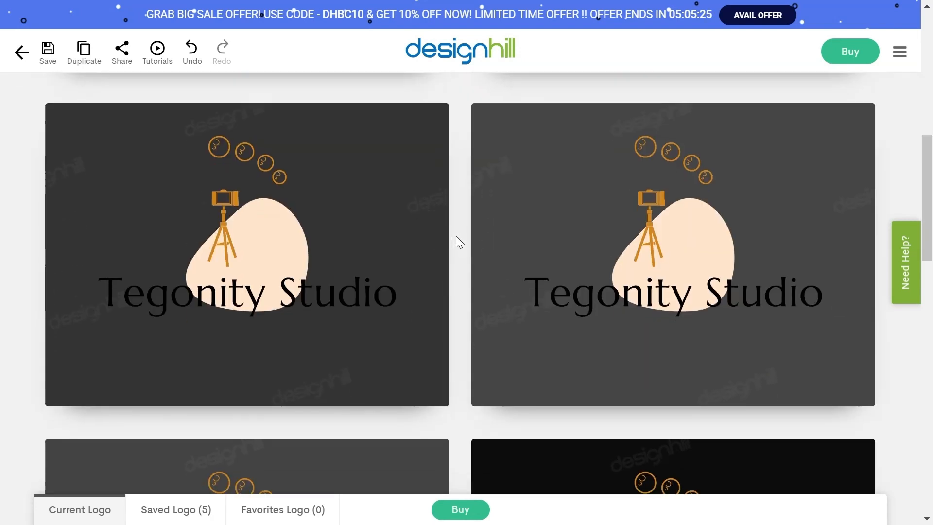
scroll(457, 239, down, 10)
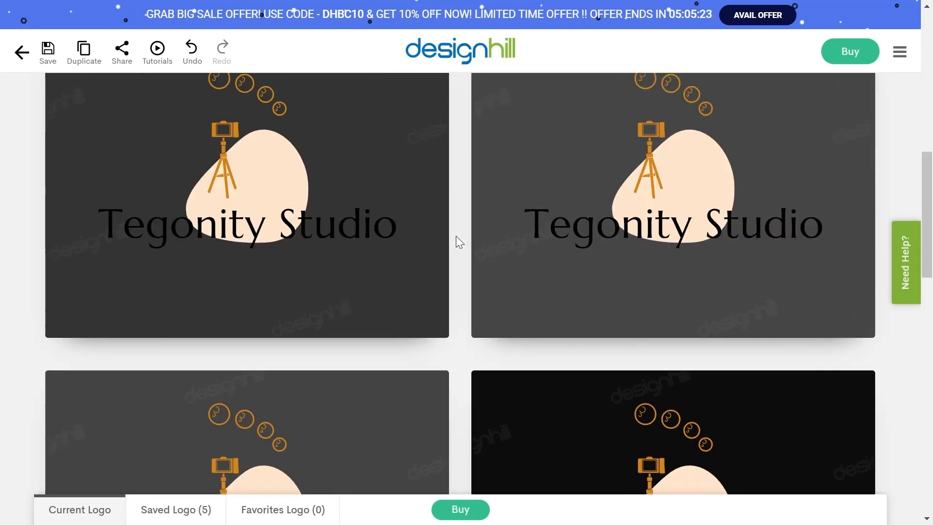
scroll(456, 235, up, 20)
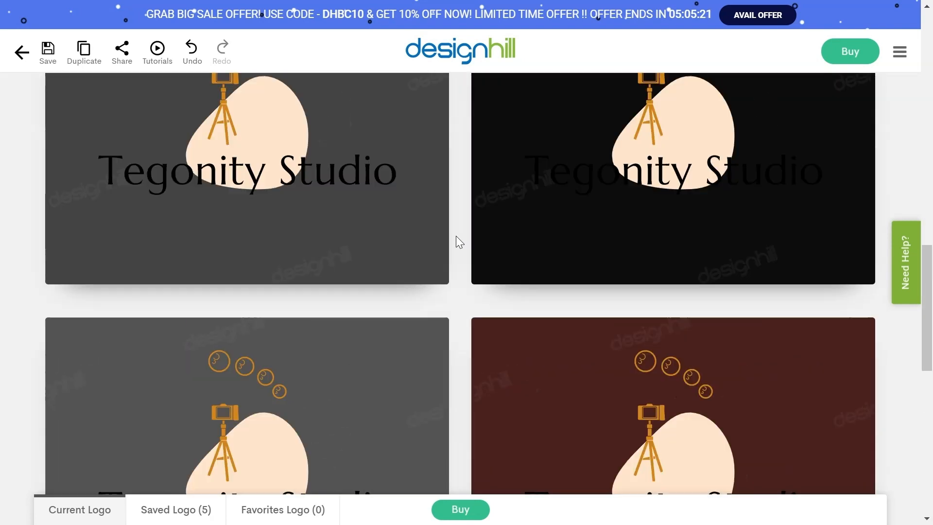
scroll(419, 362, down, 4)
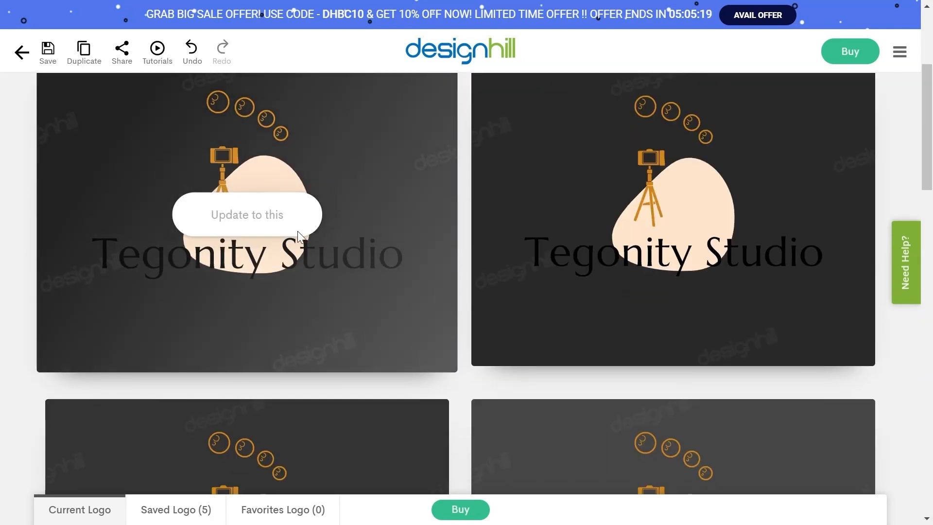
click(396, 235)
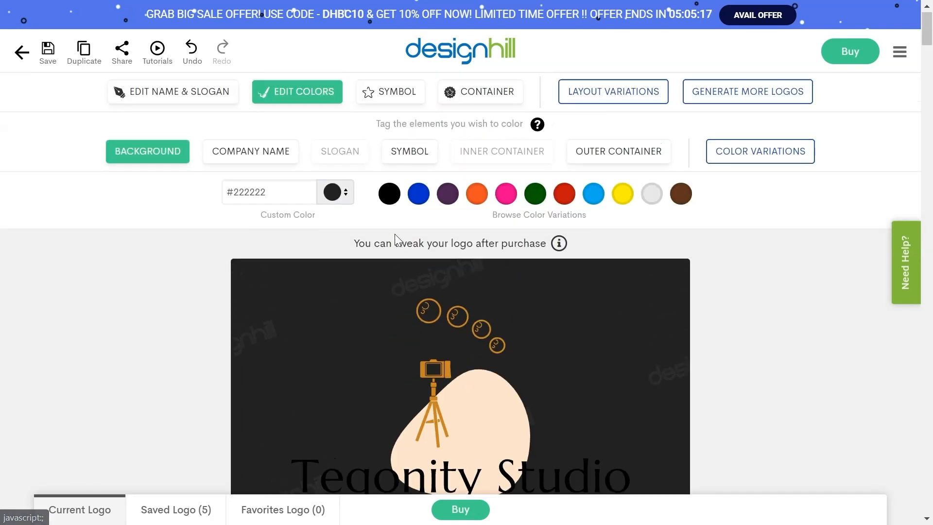
scroll(569, 344, down, 2)
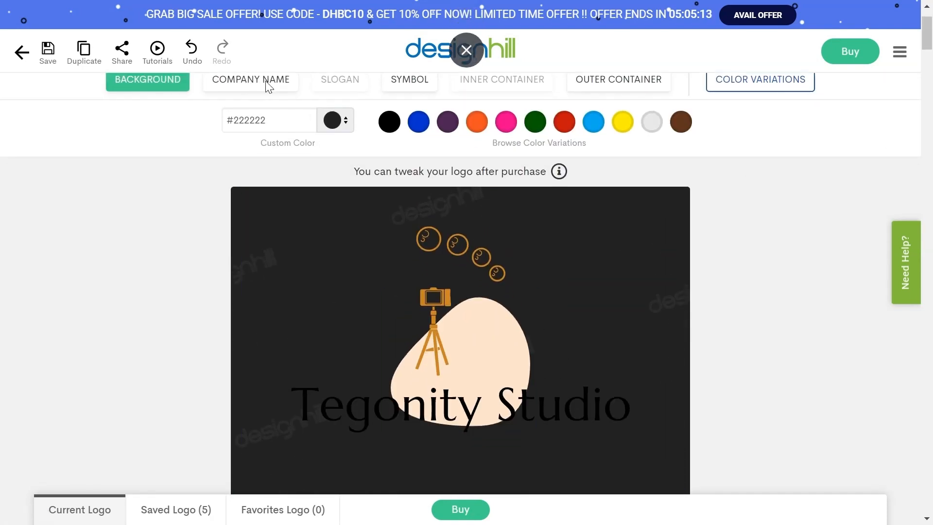
scroll(270, 164, up, 2)
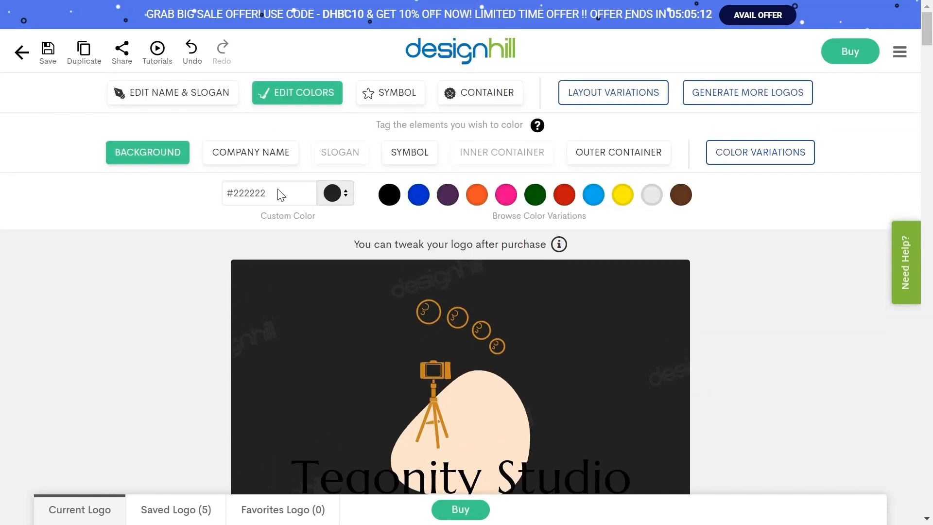
- Preview the orange #f05223 color variations for the company name on the dark background
click(231, 152)
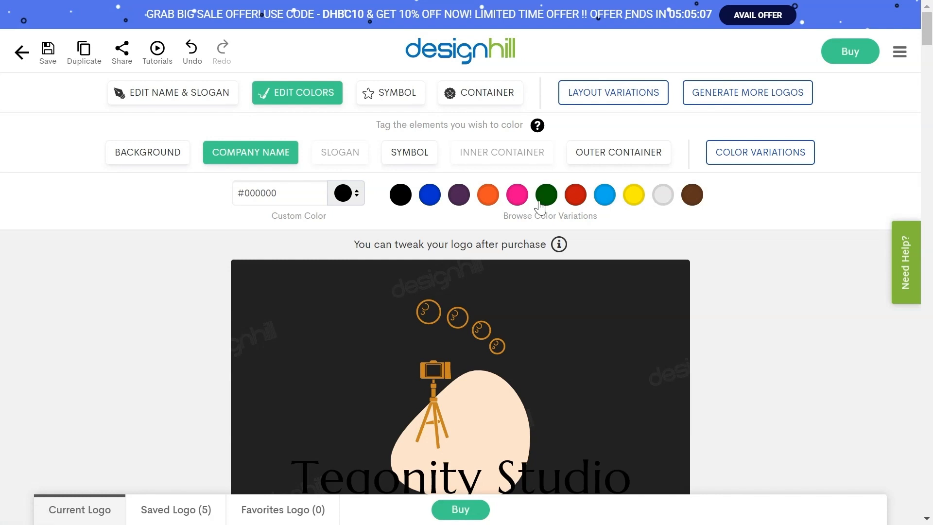
click(488, 196)
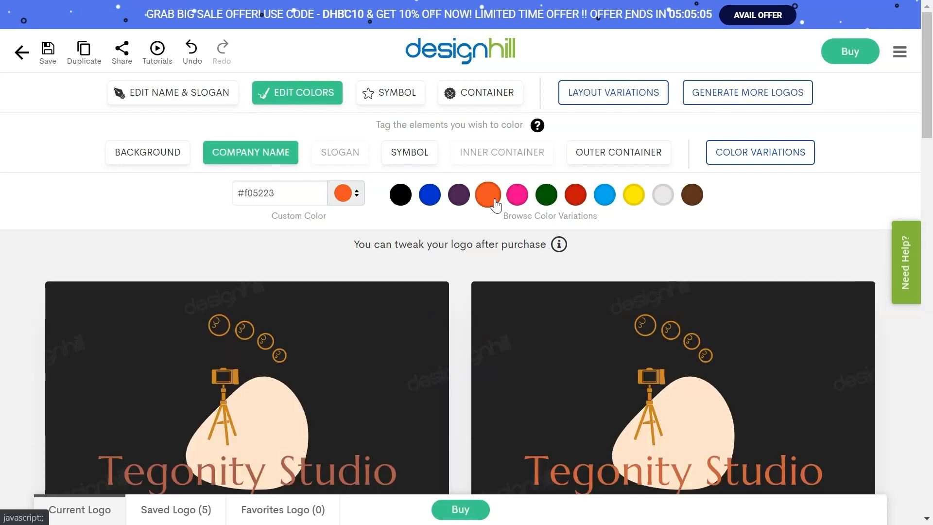
scroll(508, 202, down, 5)
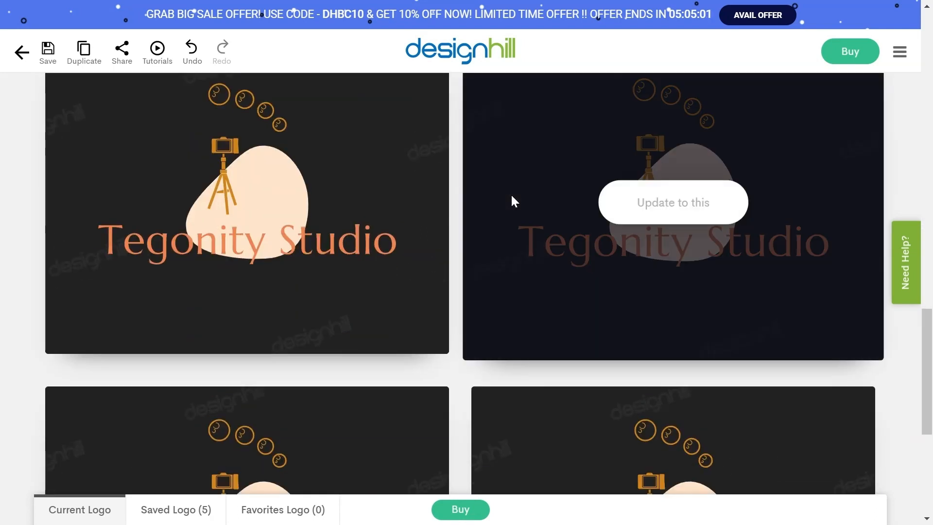
scroll(511, 194, up, 5)
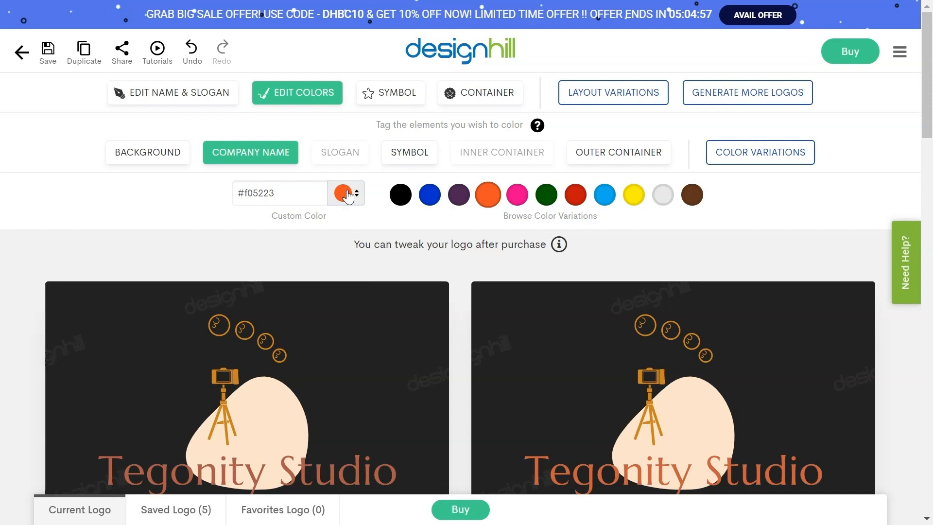
- Browse the multiple-color variations of the whole logo and apply the Orange Sunset palette
click(757, 160)
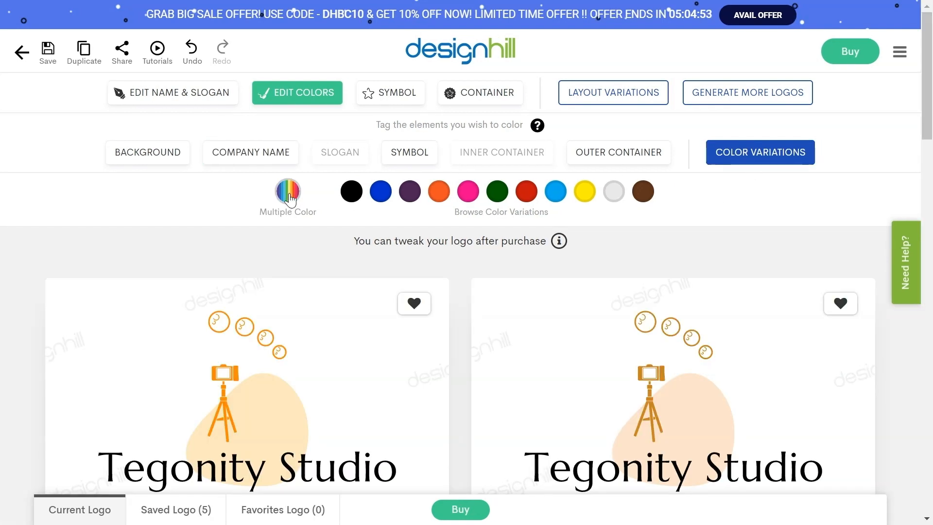
click(290, 195)
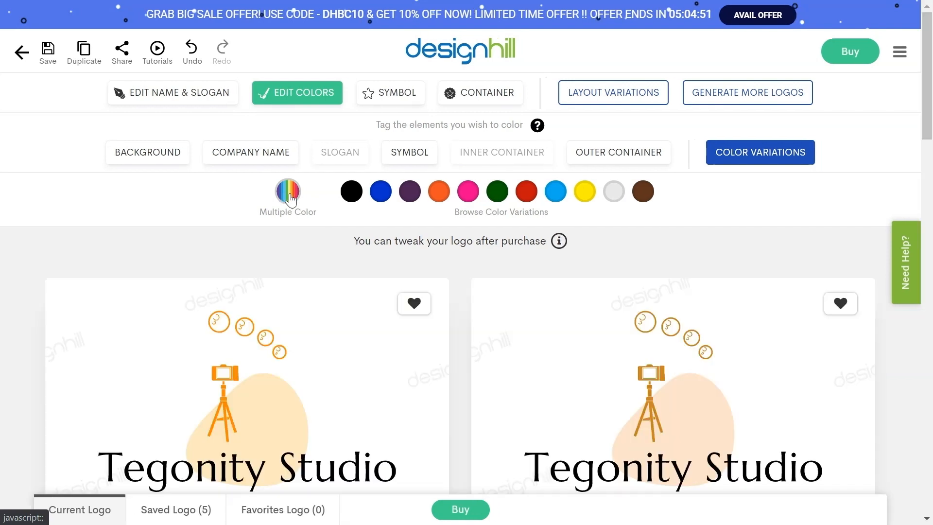
scroll(298, 199, down, 10)
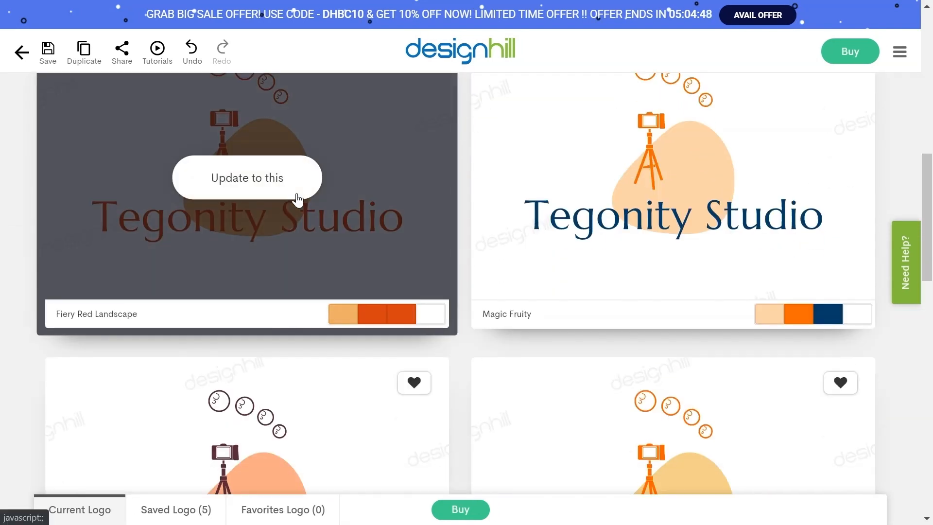
click(296, 199)
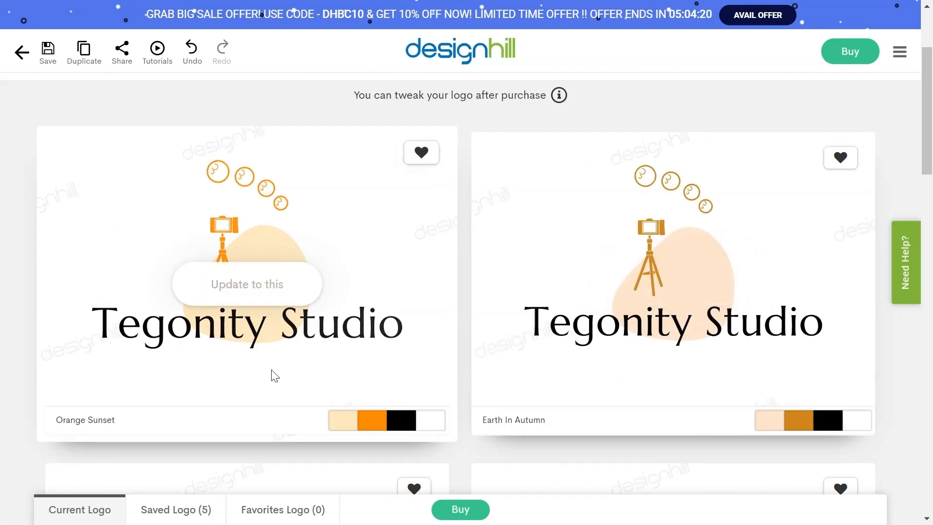
click(278, 288)
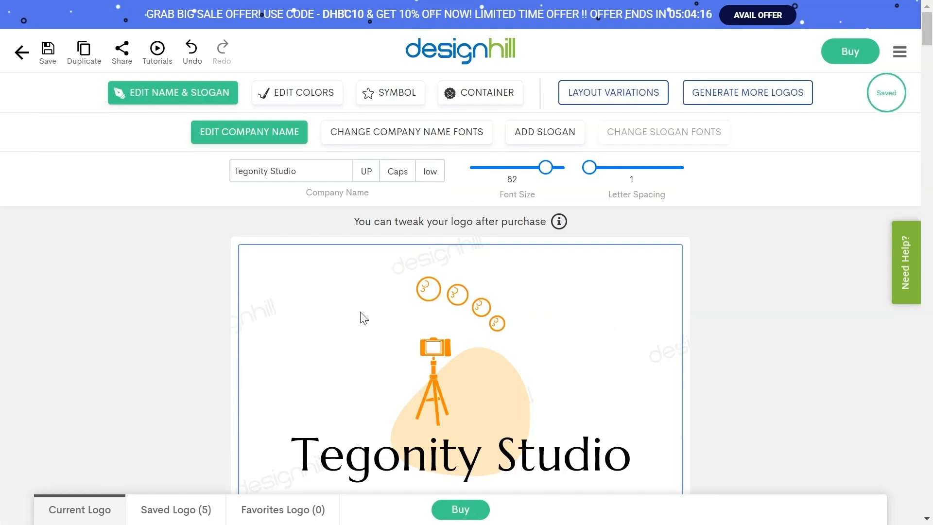
- Examine the logo, its color palette and its mockups on business cards, clothing, signs, packaging and stationery
scroll(644, 295, down, 3)
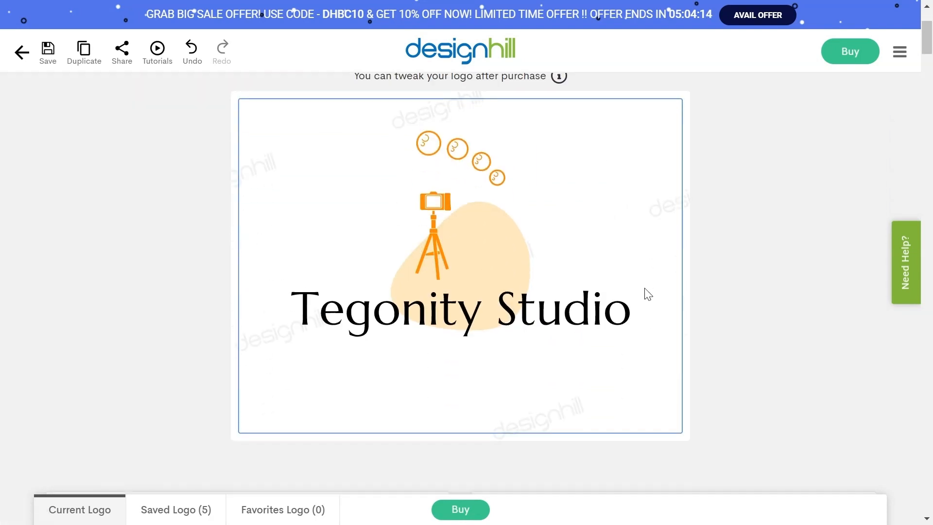
scroll(648, 295, down, 6)
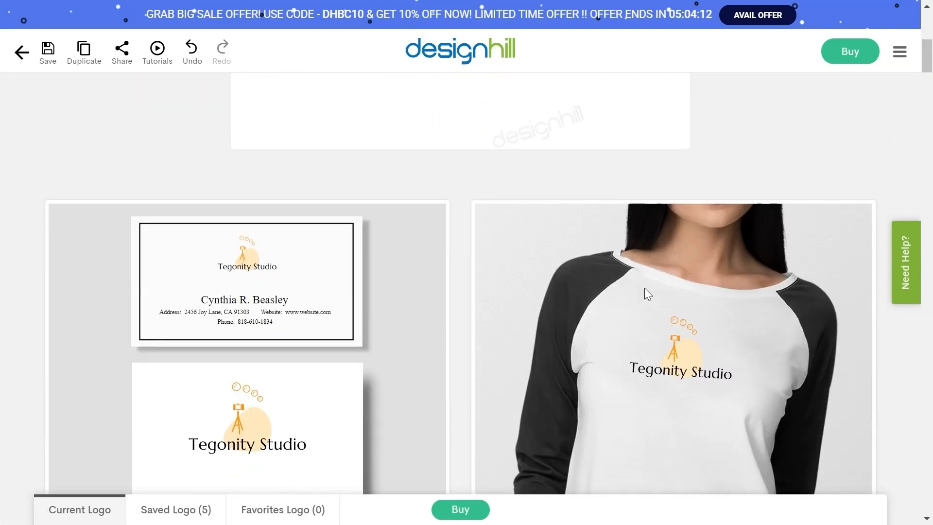
scroll(645, 288, down, 2)
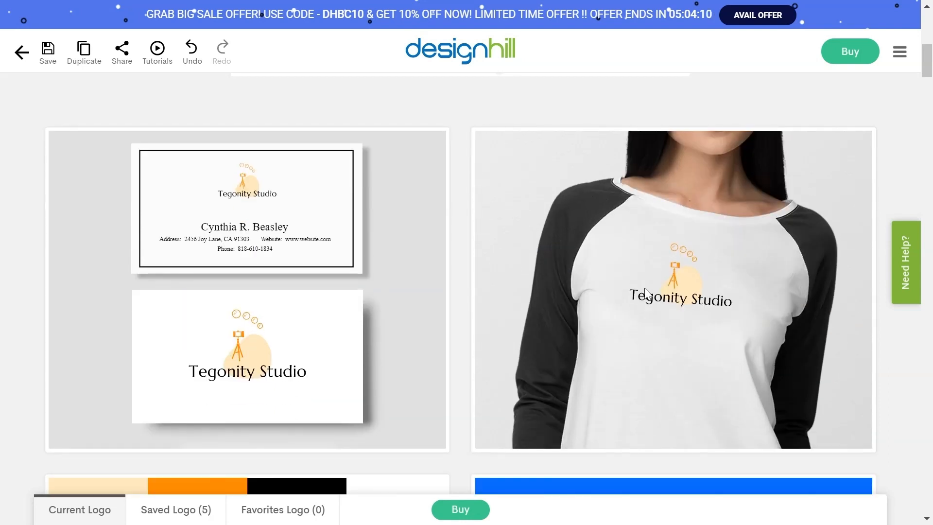
scroll(645, 288, down, 9)
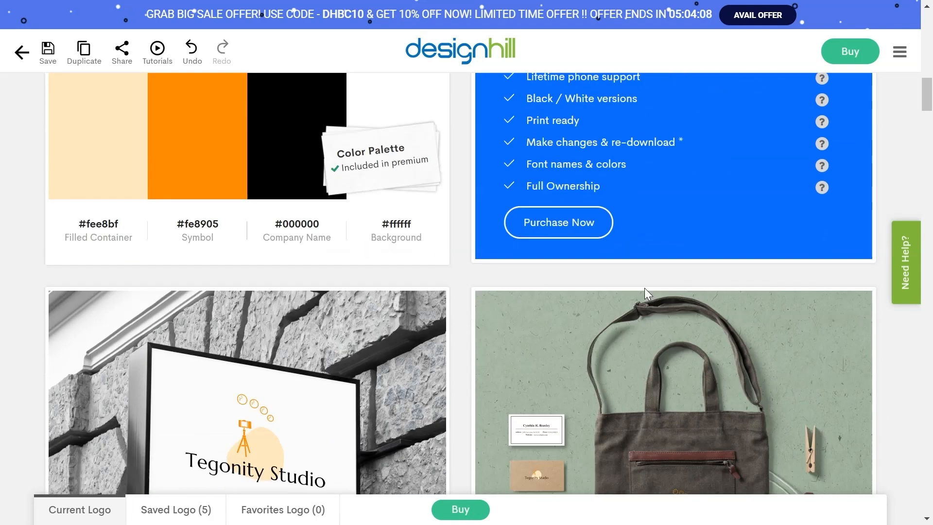
scroll(645, 288, down, 4)
scroll(645, 288, down, 2)
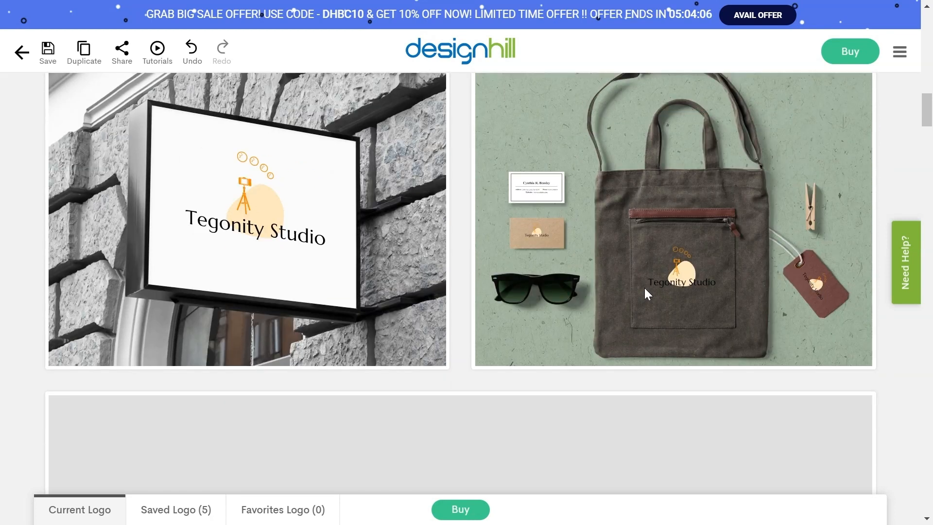
scroll(645, 287, down, 4)
scroll(645, 288, down, 20)
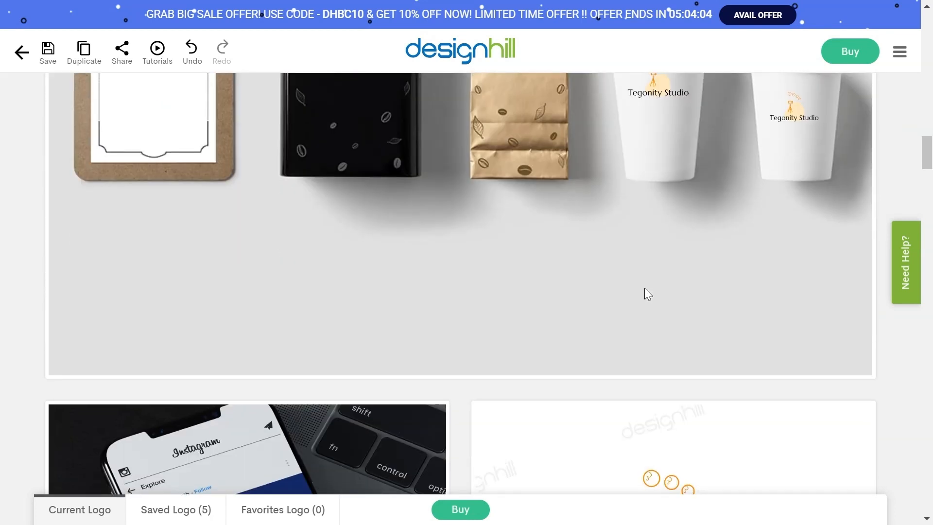
scroll(645, 288, down, 12)
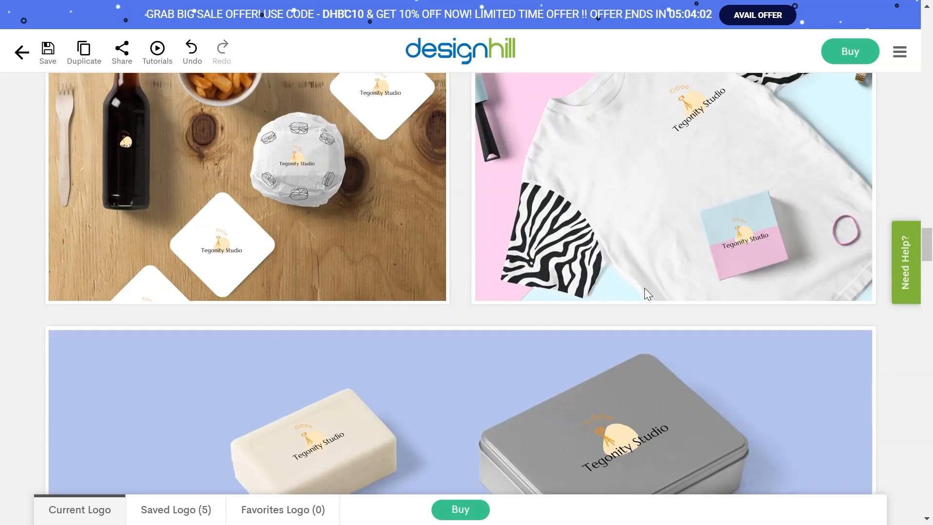
scroll(645, 288, up, 2)
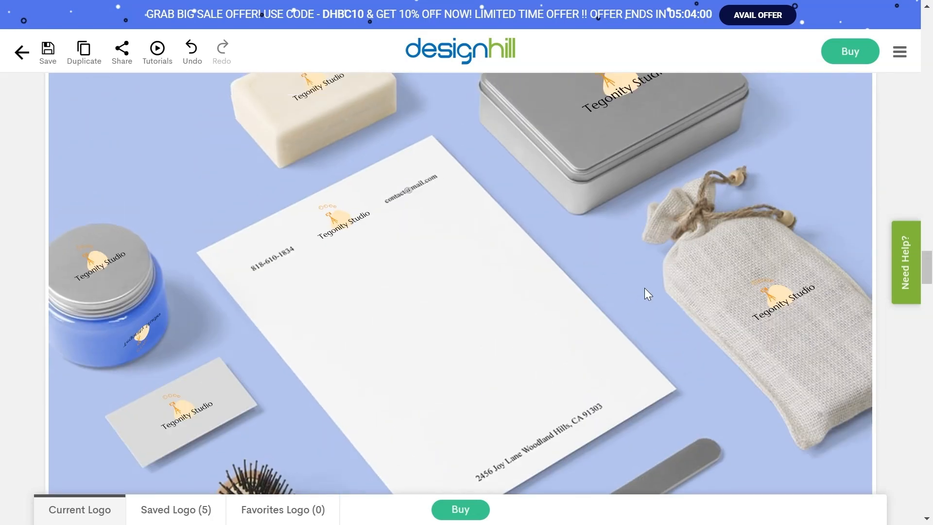
scroll(644, 288, up, 3)
scroll(644, 288, down, 10)
scroll(645, 287, down, 11)
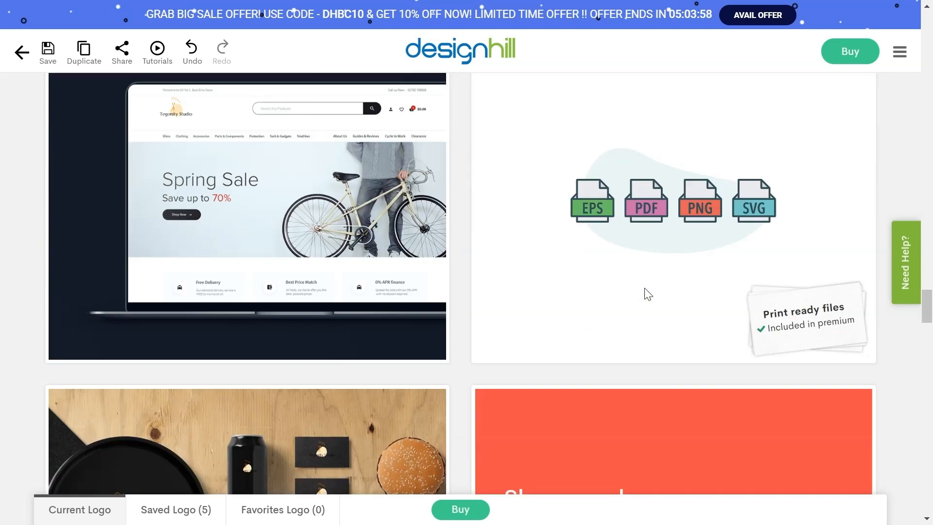
scroll(645, 289, down, 10)
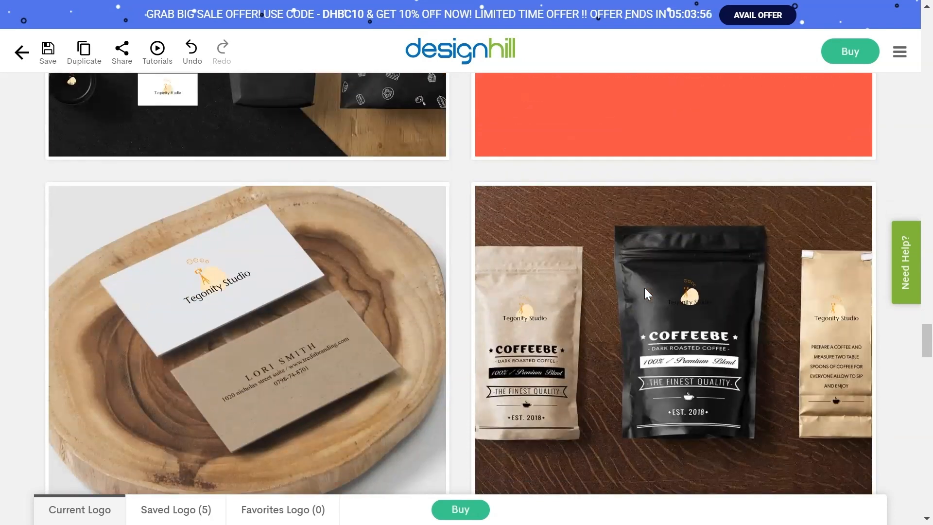
scroll(649, 294, up, 4)
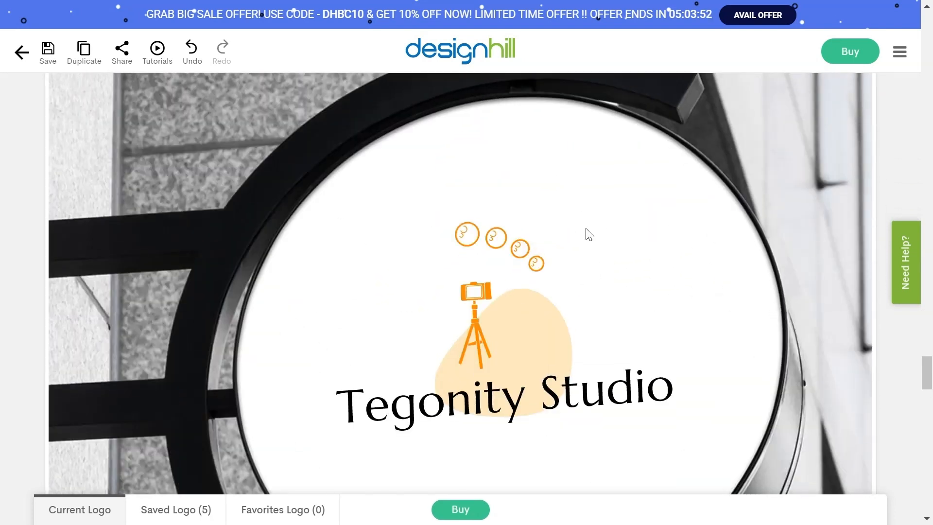
- Proceed to buying the logo and review the Basic, Premium and Enterprise packages, the add-ons and the order summary
click(465, 508)
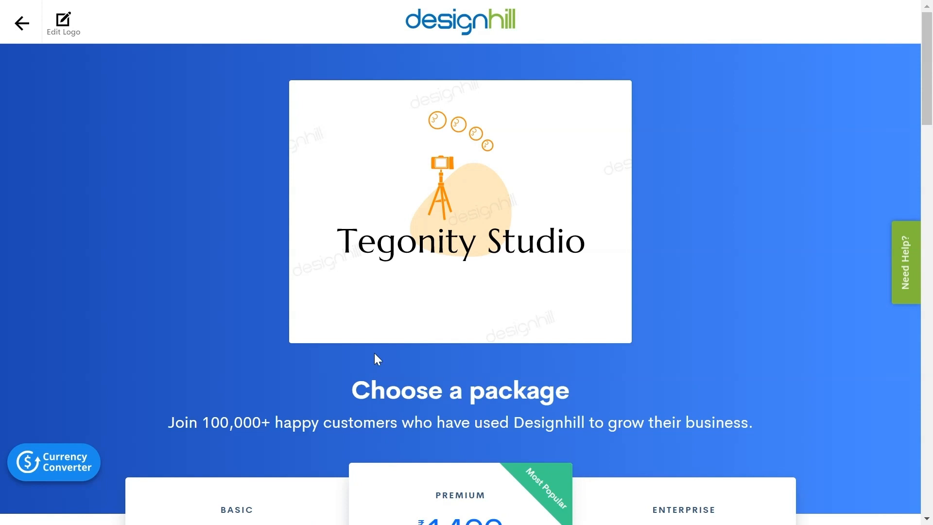
scroll(374, 354, down, 3)
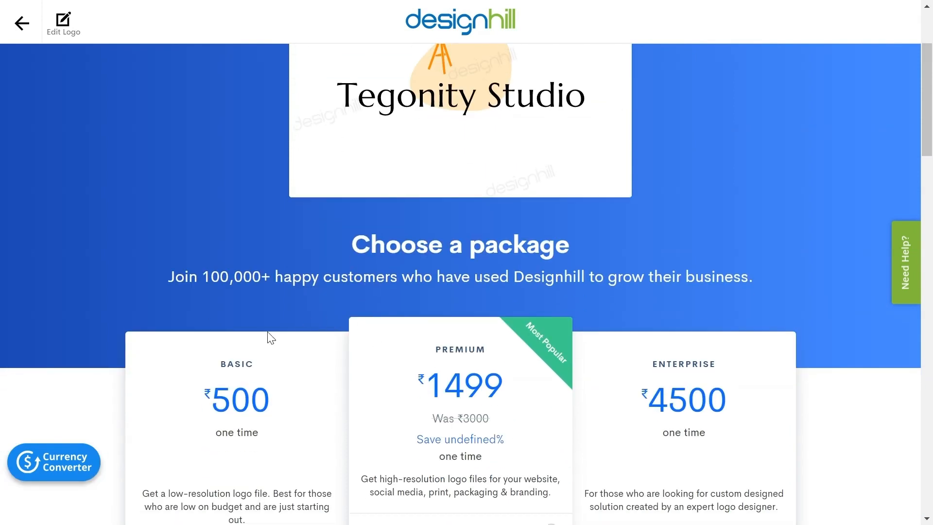
scroll(271, 338, down, 2)
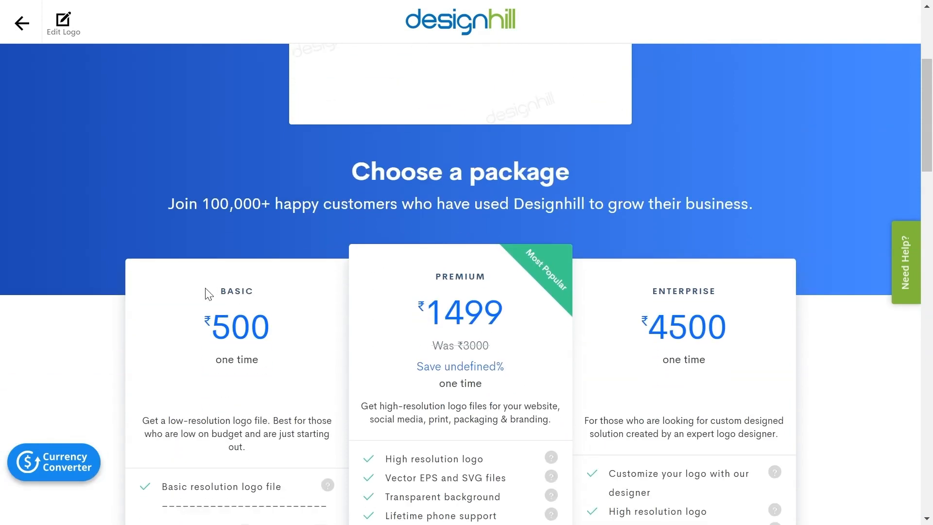
scroll(725, 294, down, 10)
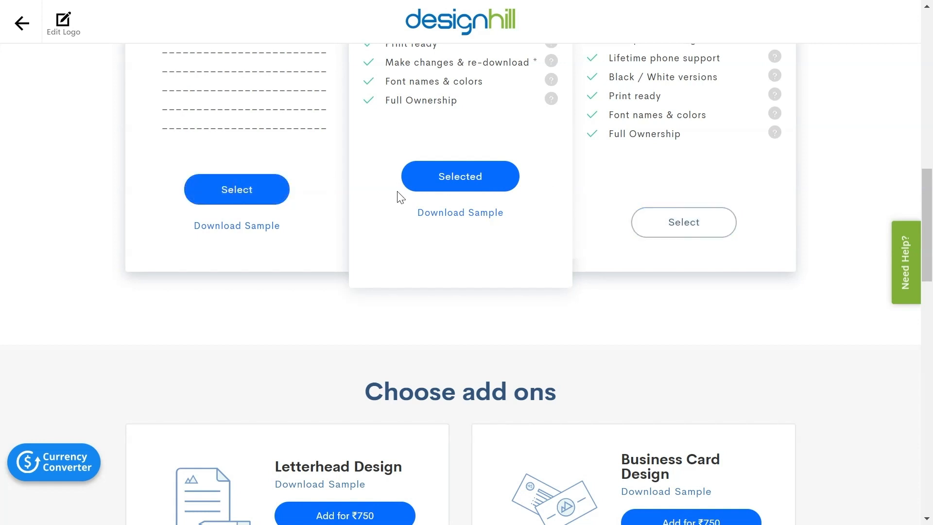
scroll(686, 224, down, 15)
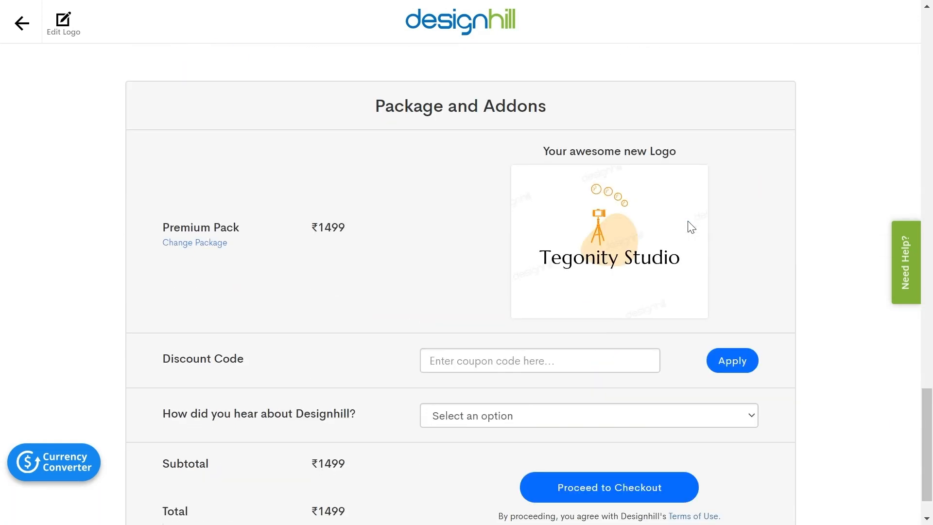